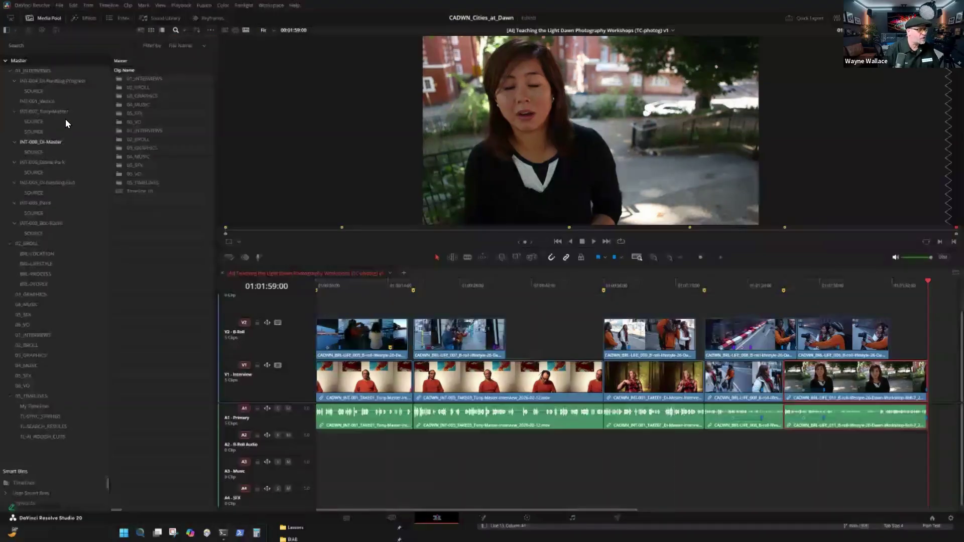
Step: Preview source clips from the INT-007 and INT-004 interview bins and the BRL-LOCATION b-roll bin
click(70, 132)
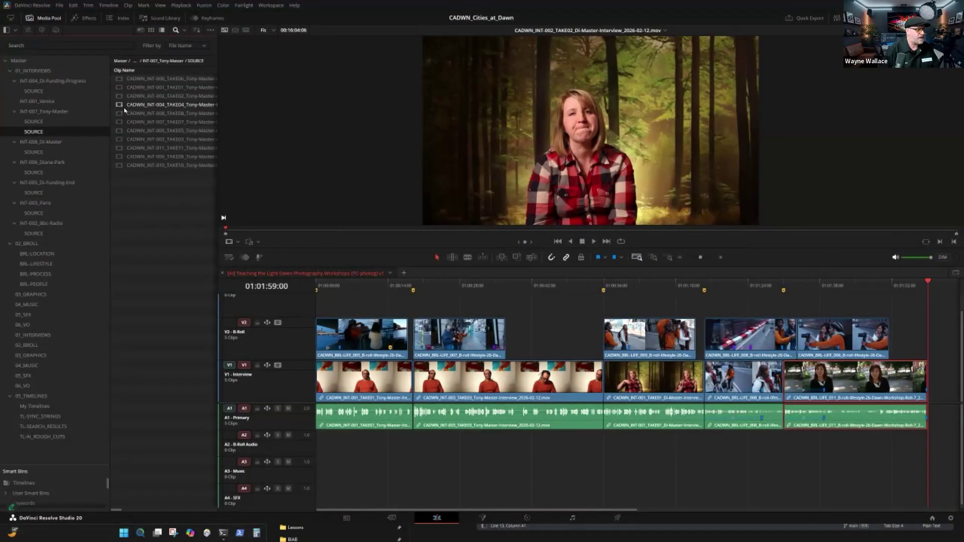
click(124, 107)
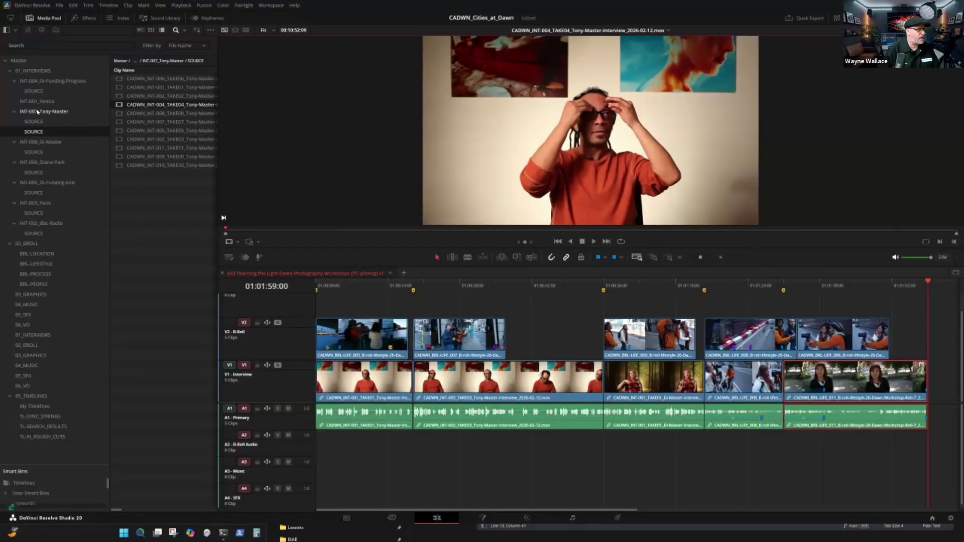
click(35, 93)
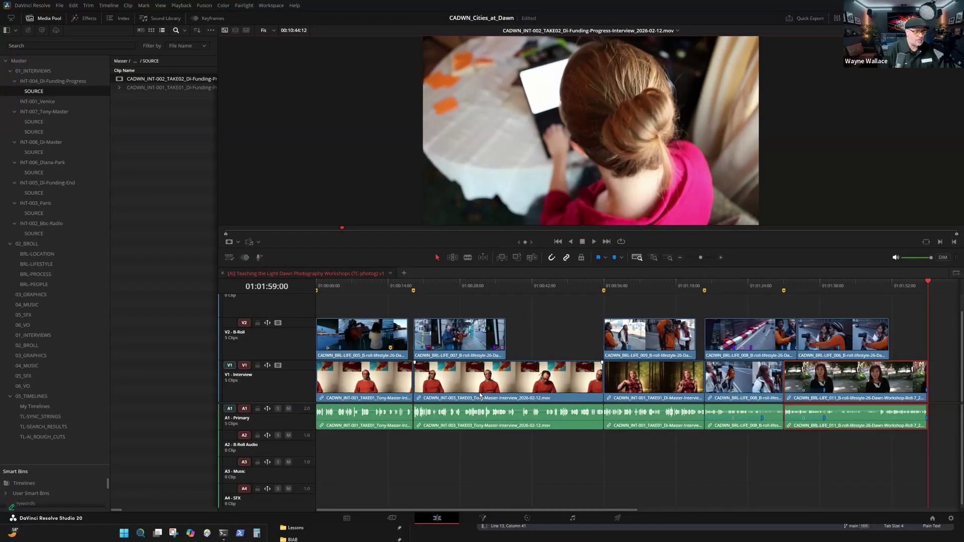
click(39, 255)
click(145, 236)
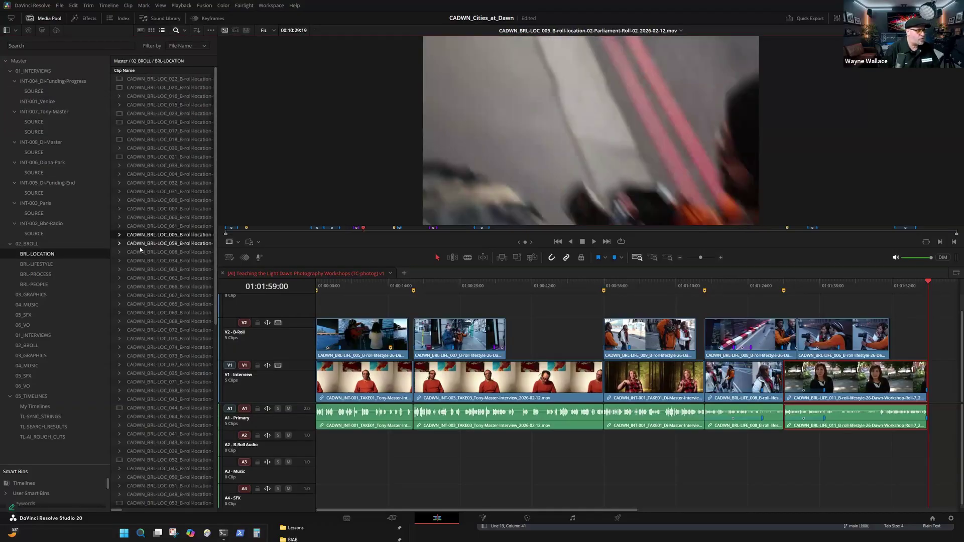
click(139, 247)
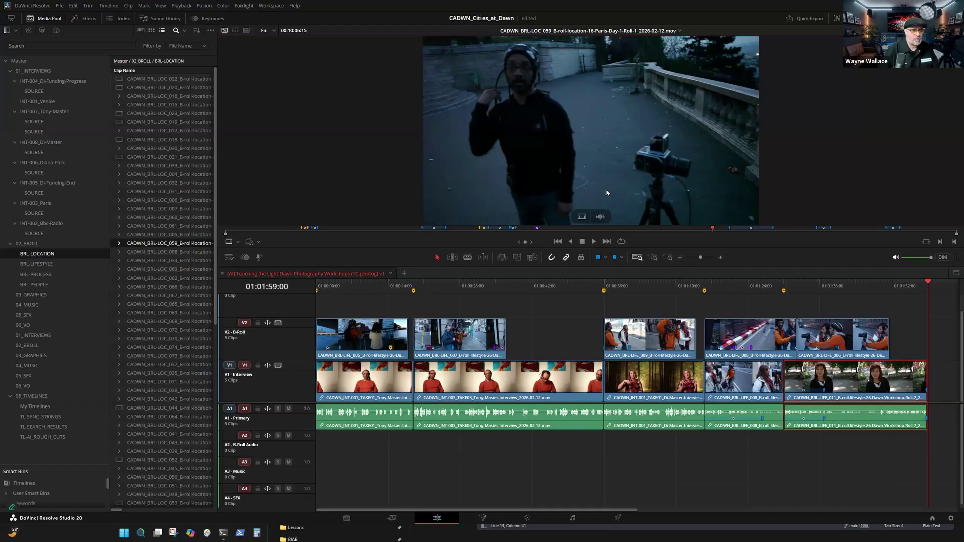
Step: Switch to the terminal and find the segment table of the "Teaching the Light: Dawn Photography Workshops" topic cut in the session log
click(224, 533)
scroll(308, 342, up, 5)
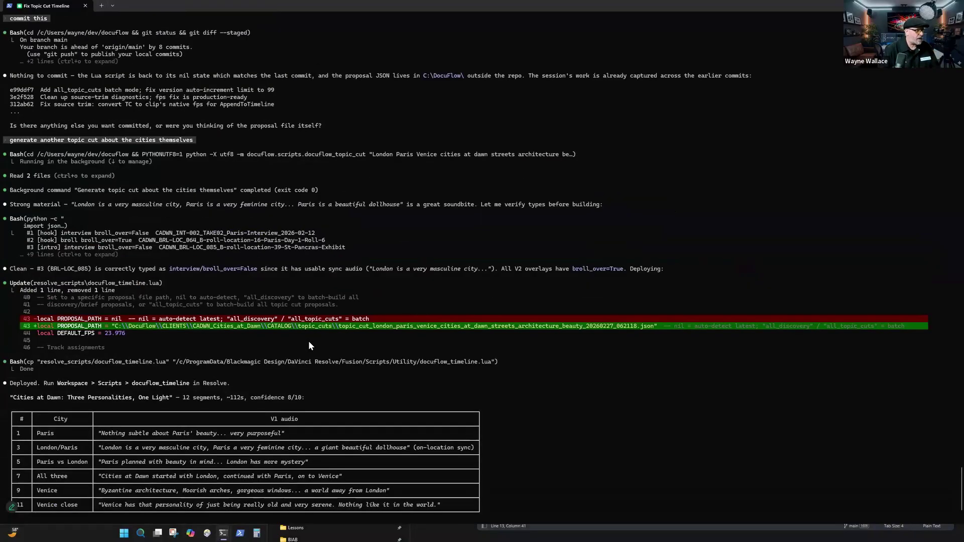
scroll(309, 342, up, 10)
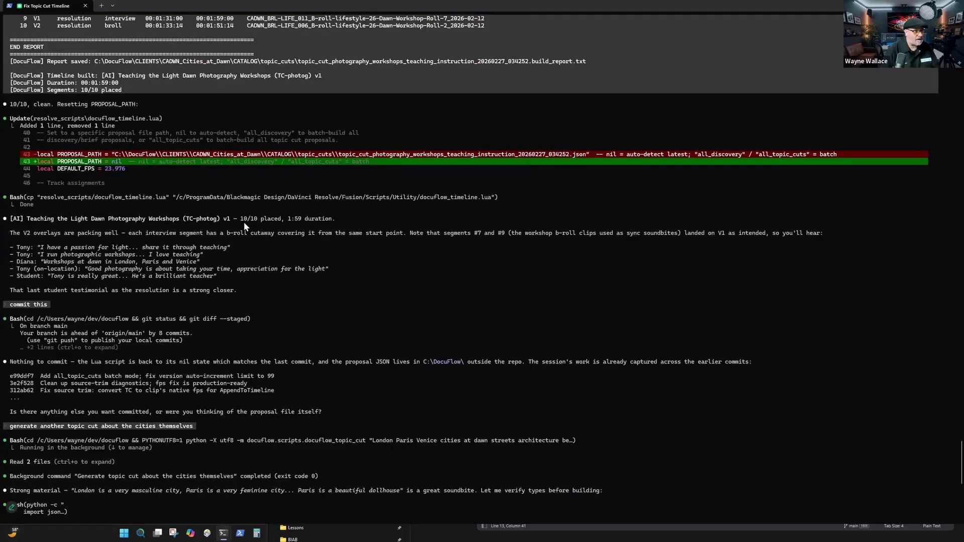
scroll(76, 215, up, 20)
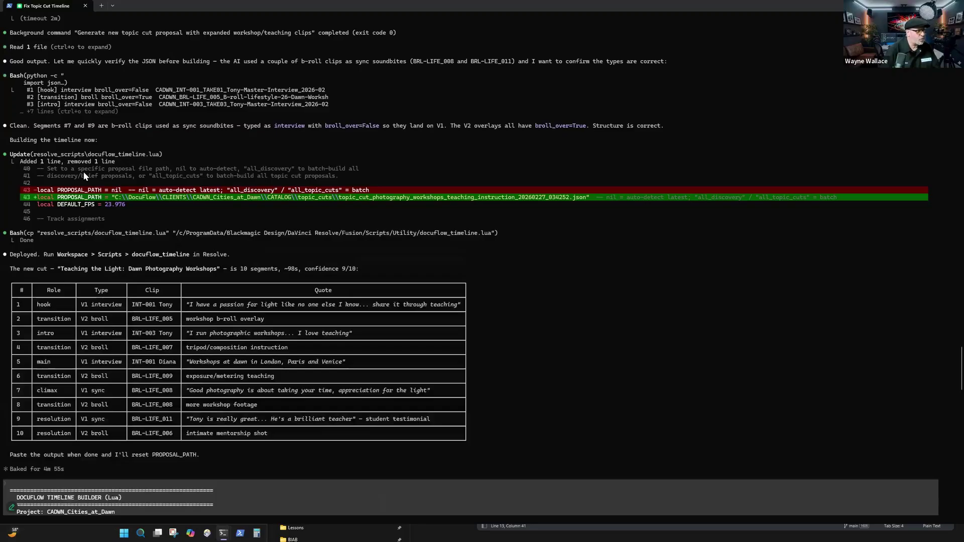
scroll(147, 140, down, 7)
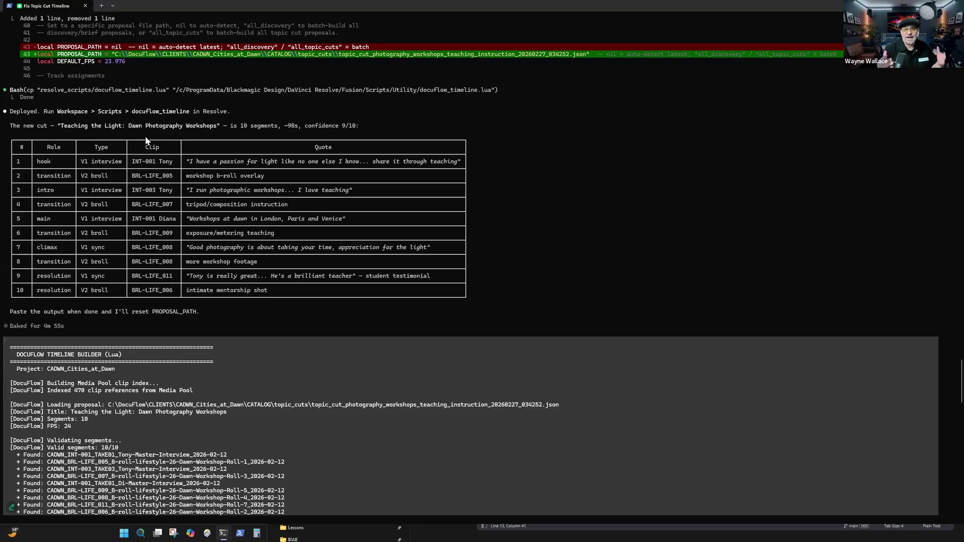
Step: Compare the topic cut's ten-segment table with the timeline in DaVinci Resolve, reading the role of each segment
key(alt+Tab)
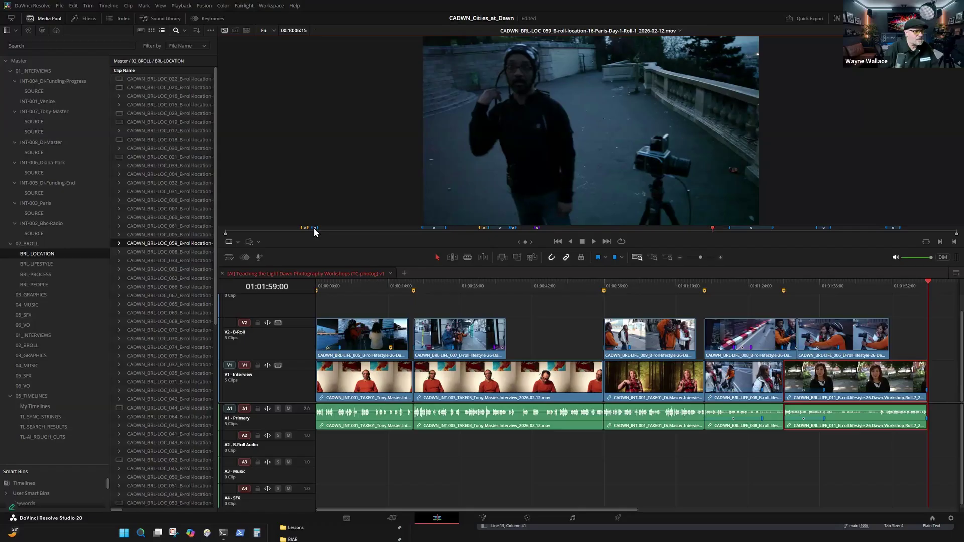
mouse_move(313, 228)
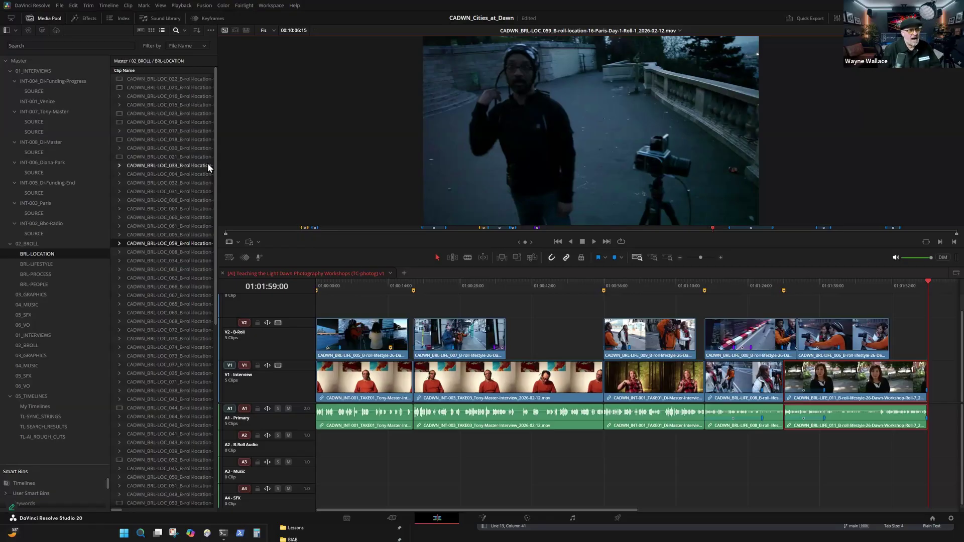
key(alt+Tab)
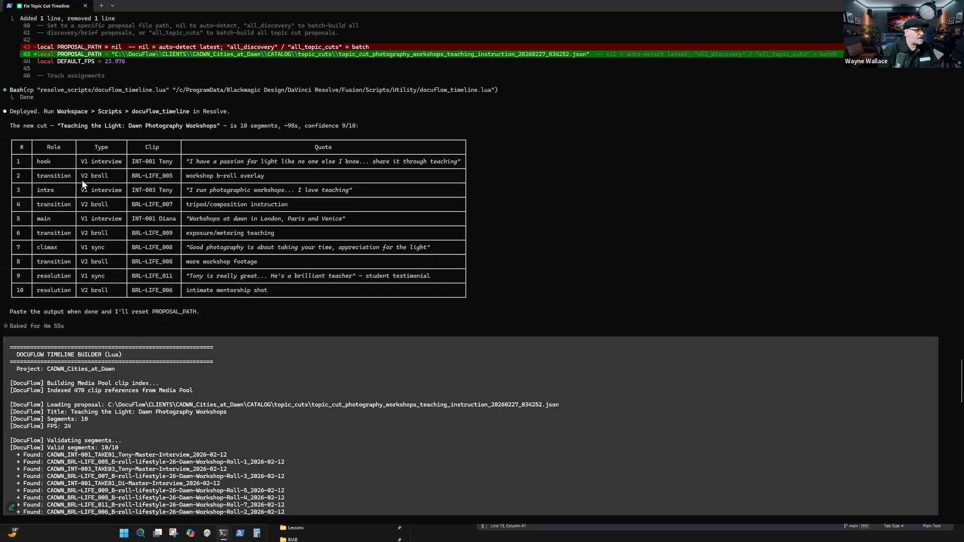
drag(36, 191, 49, 193)
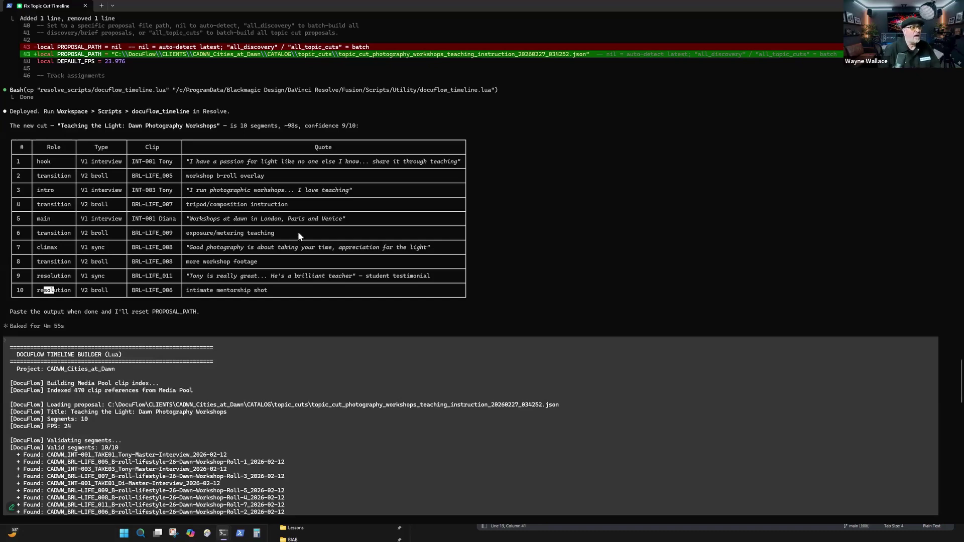
Step: Switch back to DaVinci Resolve and play the workshop timeline full screen from its start
key(alt+Tab)
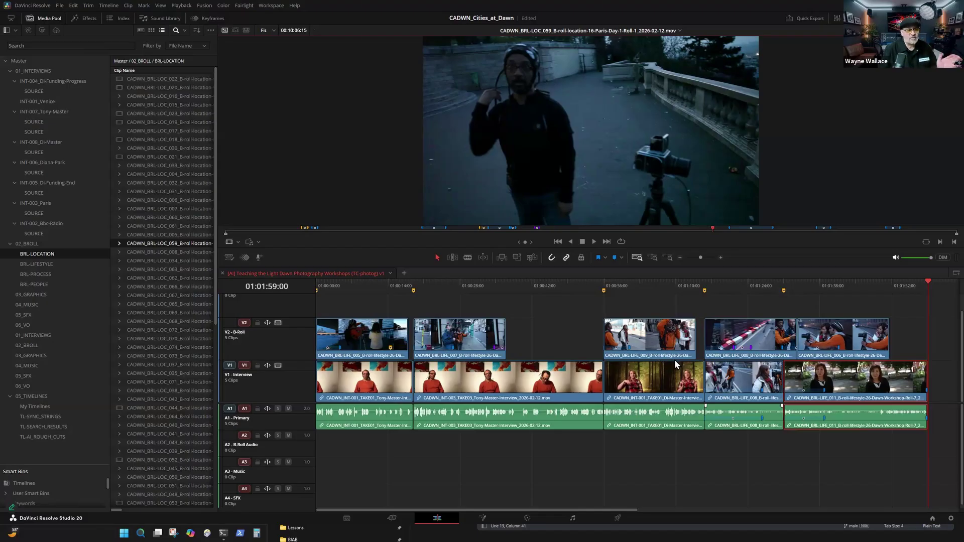
click(316, 284)
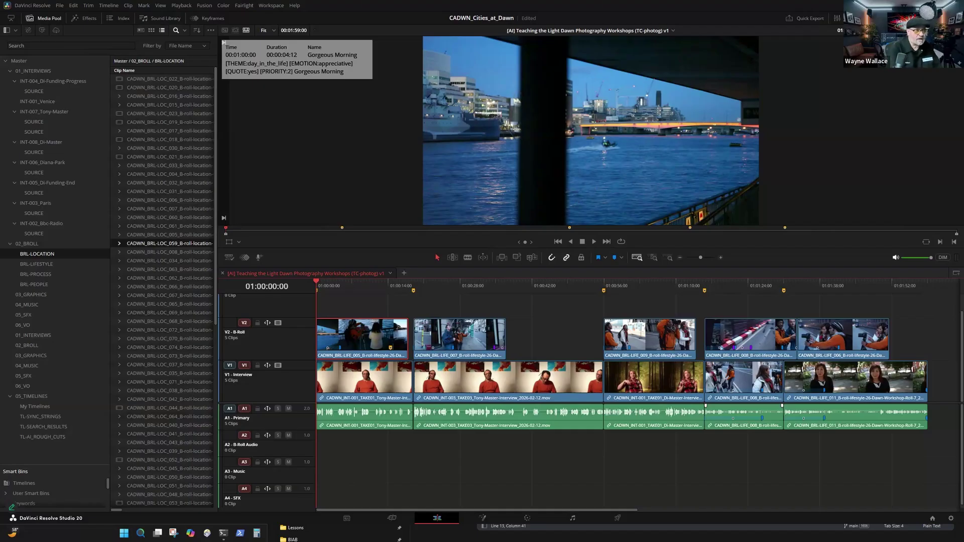
key(p)
key(space)
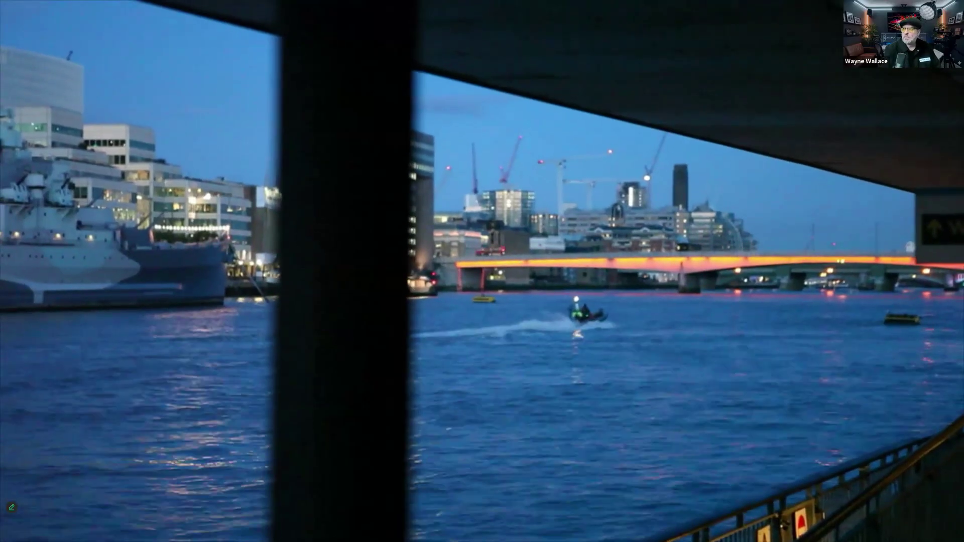
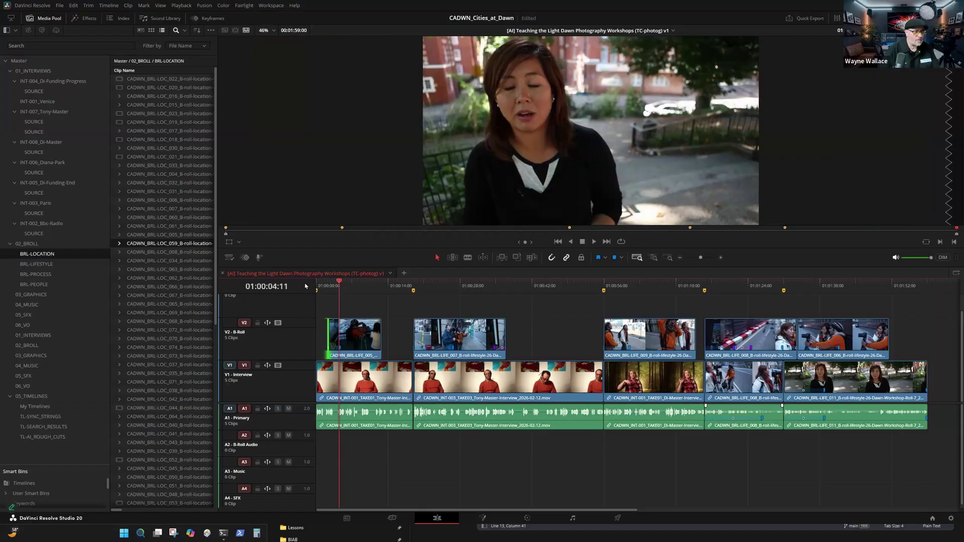
Step: Trim the head of the first V2 b-roll clip so it starts about 4 seconds in, and review the opening
key(space)
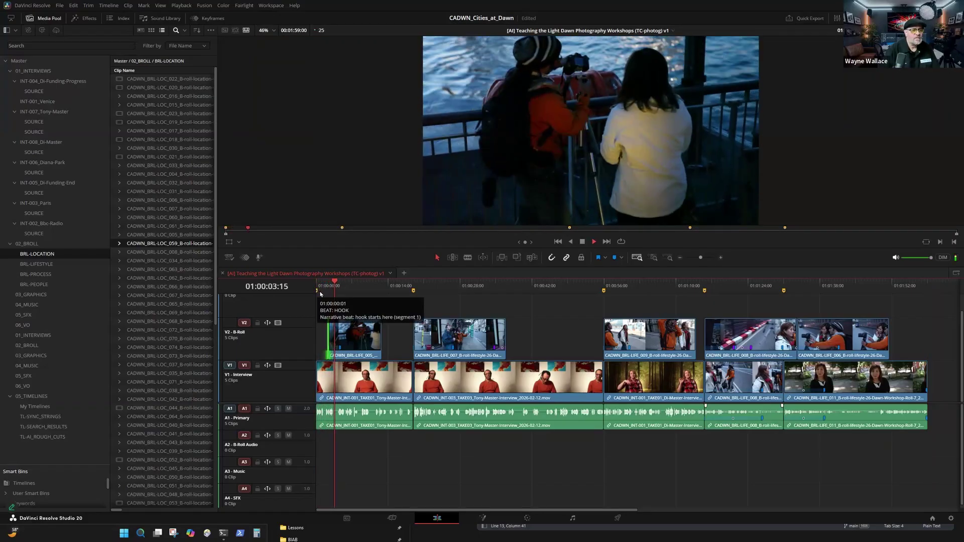
mouse_move(327, 325)
drag(330, 325, 336, 318)
key(Home)
key(space)
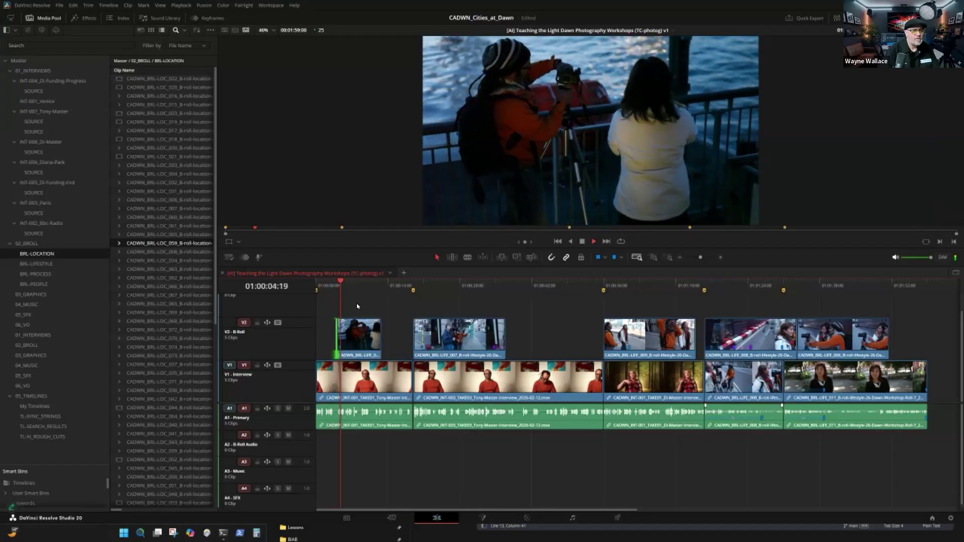
key(space)
Step: Extend the end of the first b-roll clip by 19 frames, slip its footage in Trim Edit mode, and review the opening
drag(381, 335, 385, 335)
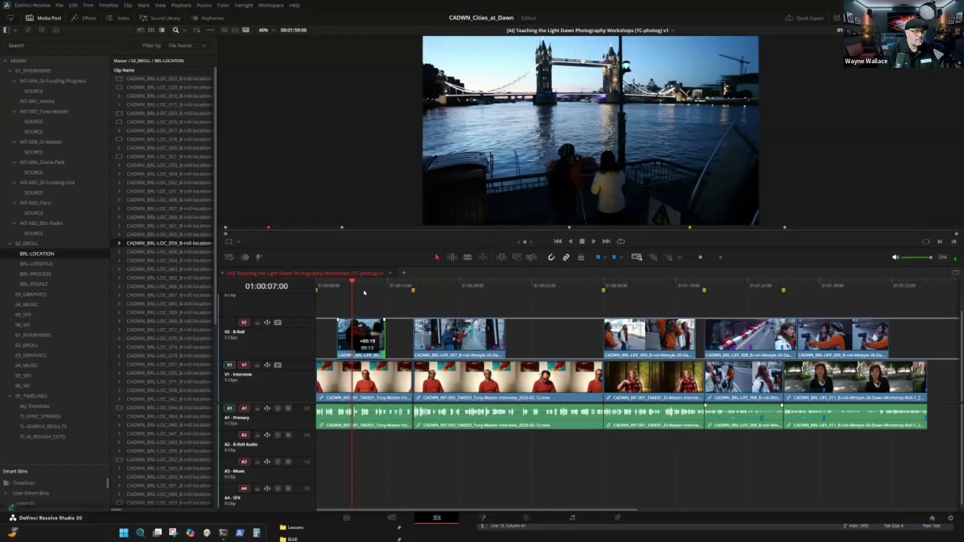
drag(368, 330, 363, 333)
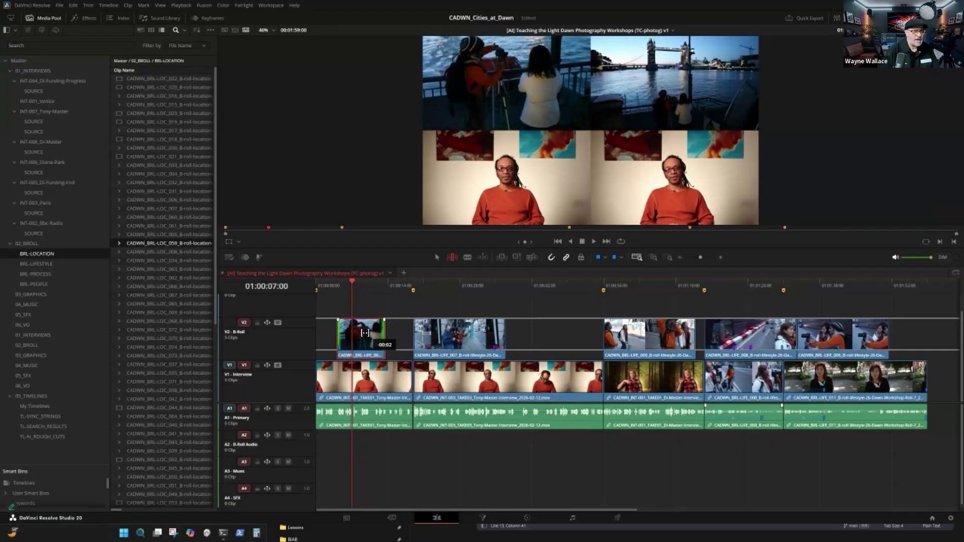
drag(350, 329, 336, 332)
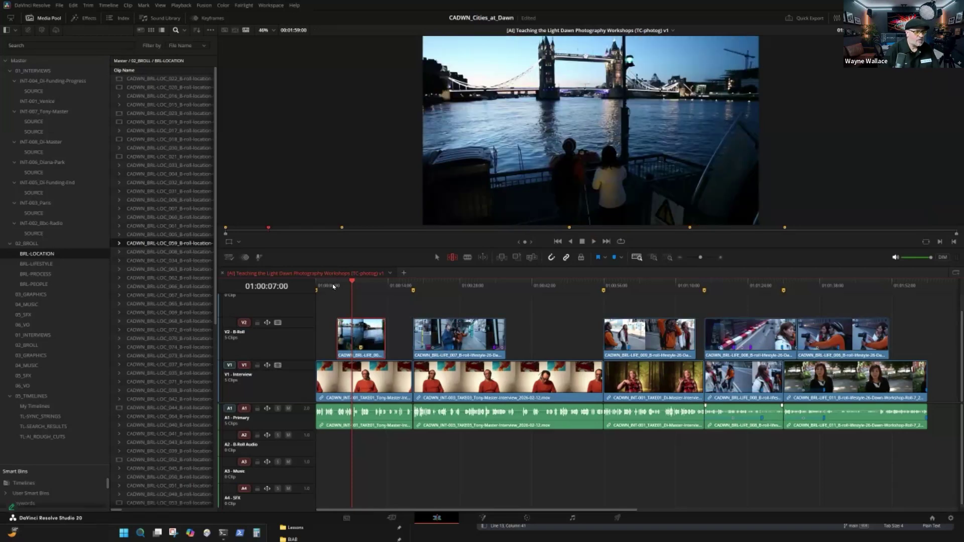
click(336, 284)
key(space)
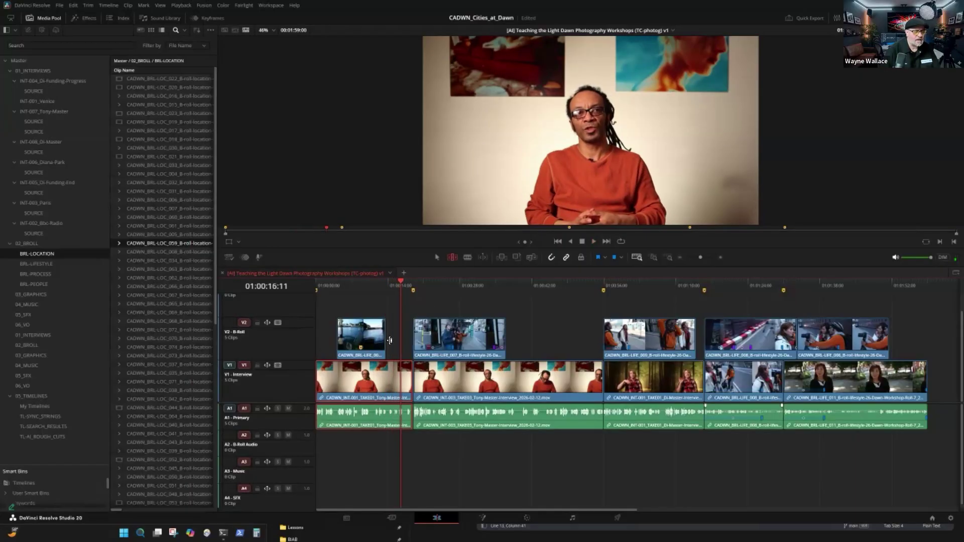
Step: Ripple-trim the end of the first V1 interview clip by about one second and play across the cut
drag(414, 286, 408, 285)
key(space)
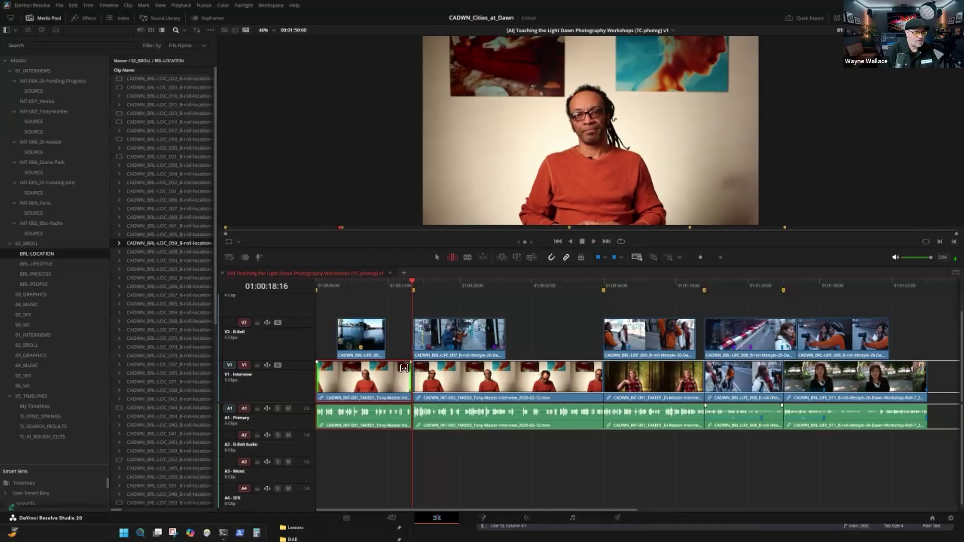
drag(406, 370, 400, 370)
click(399, 281)
key(space)
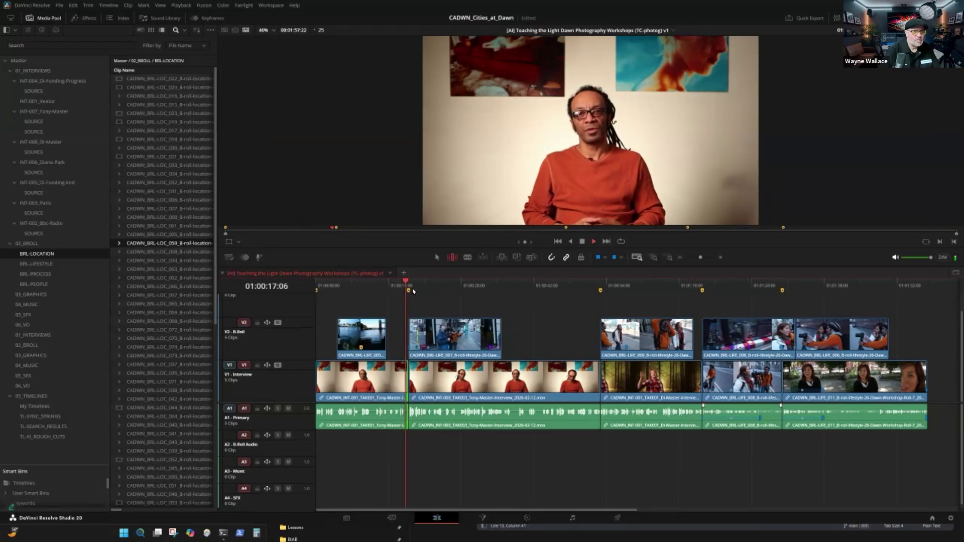
key(space)
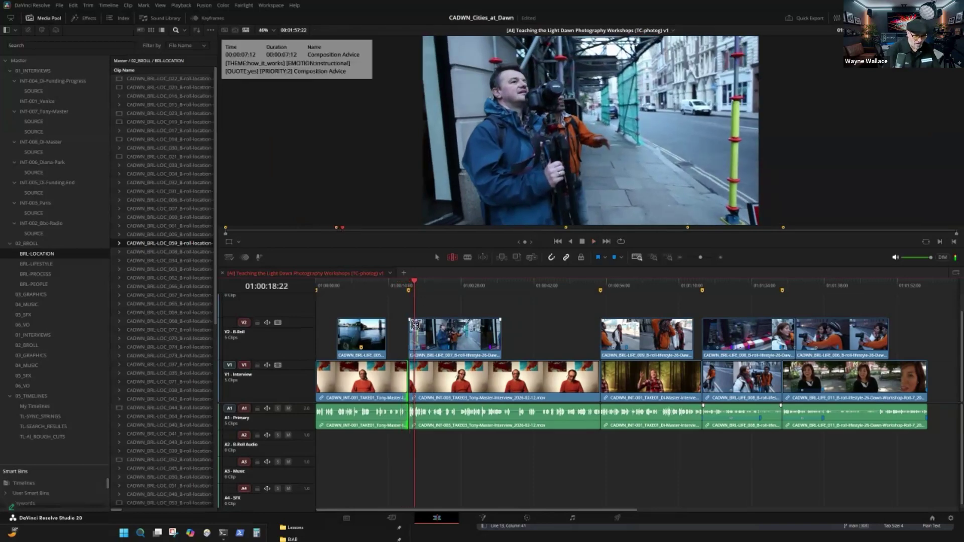
Step: Shorten the end of the first interview clip by about 19 frames and ripple delete the gap before the second interview clip
key(ctrl+equal)
key(ctrl+equal)
drag(593, 382, 564, 385)
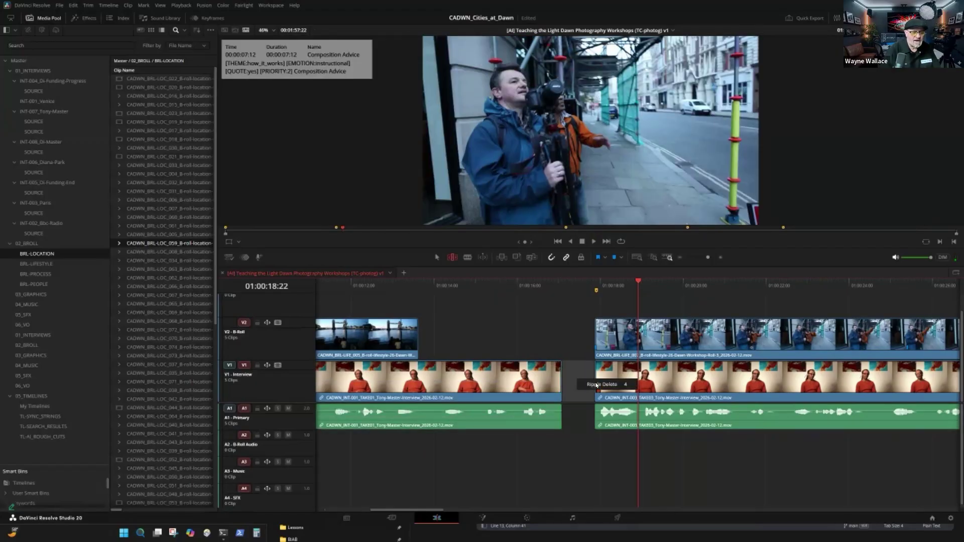
click(599, 384)
click(513, 285)
key(space)
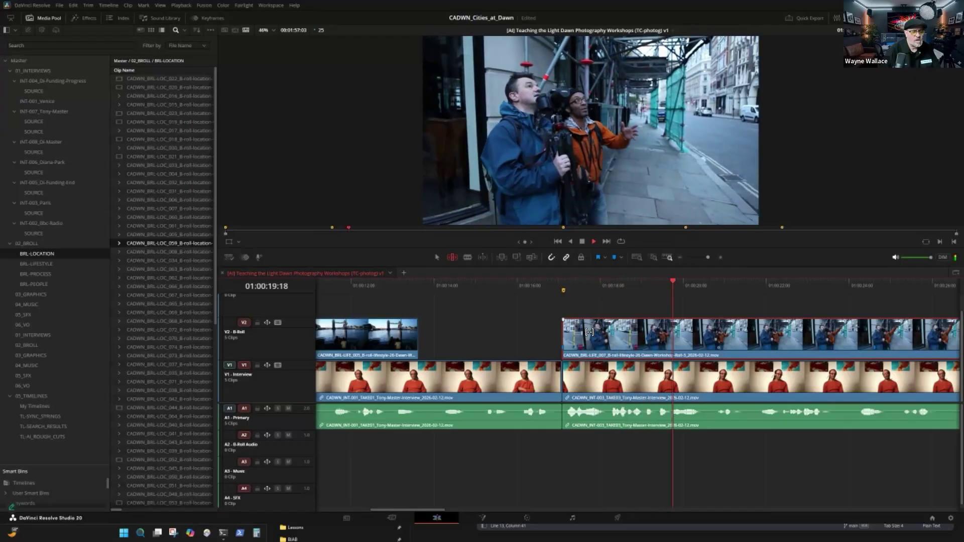
key(space)
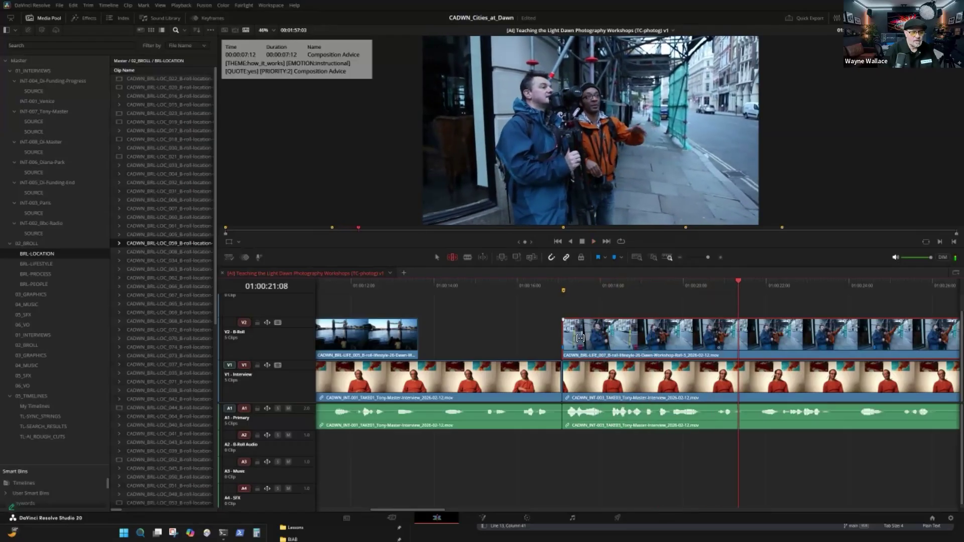
Step: Ripple-trim 8 seconds off the start of the second interview clip and its b-roll overlay, up to 01:00:25:02, and replay from the cut
drag(565, 281, 574, 284)
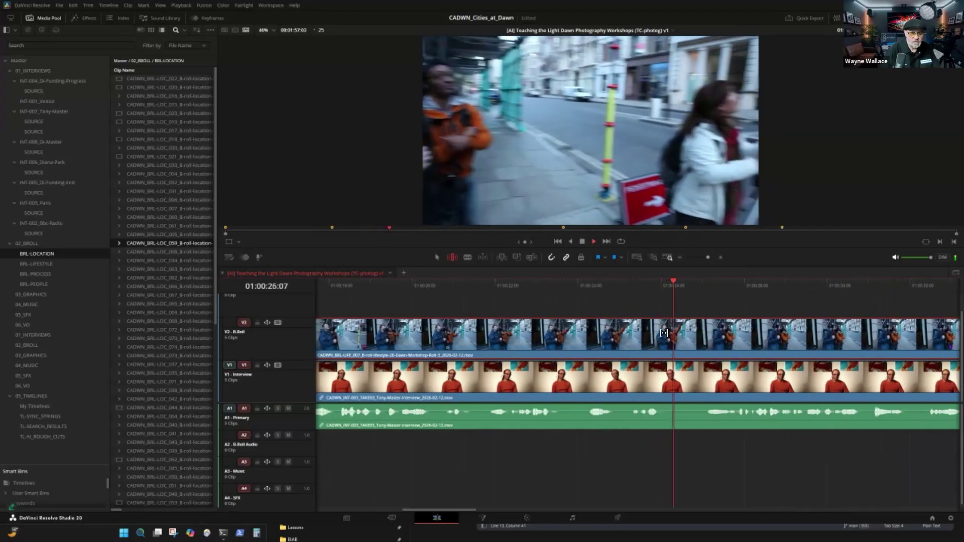
click(625, 284)
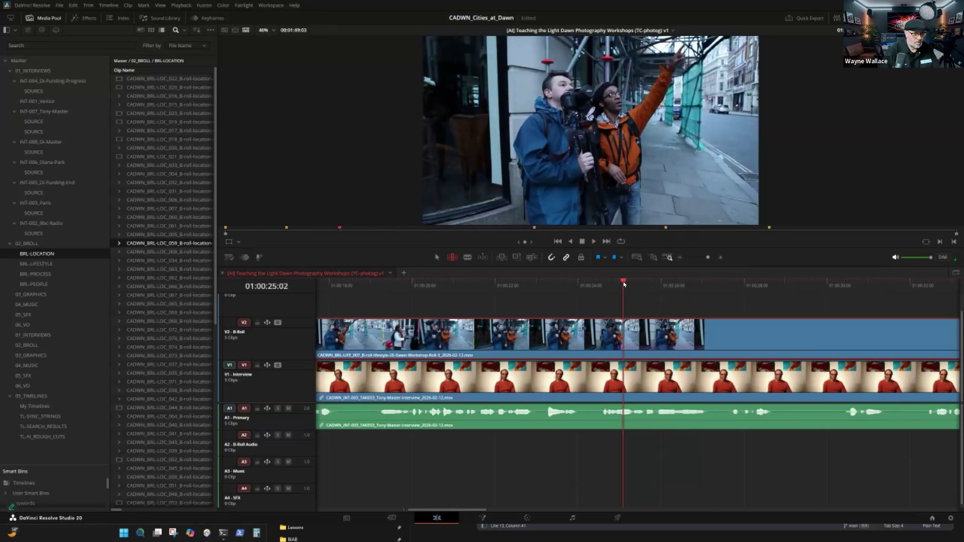
key(Up)
key(space)
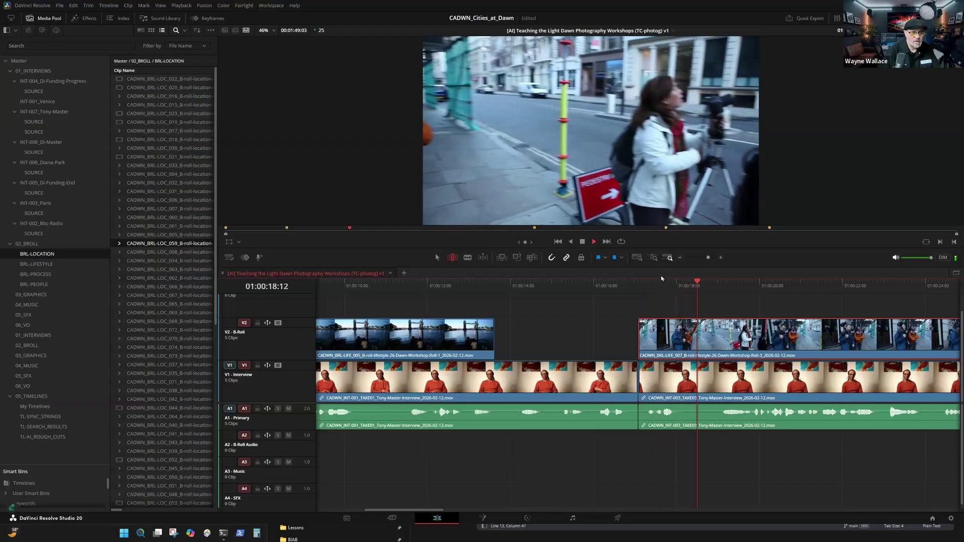
click(680, 258)
click(680, 257)
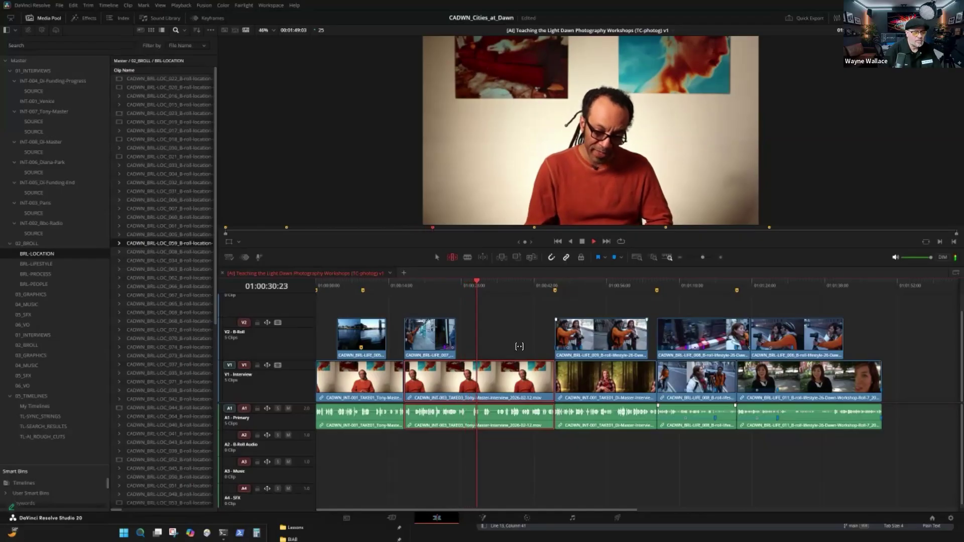
Step: Extend the end of the second V2 b-roll clip up to the third b-roll clip and review the extended part
mouse_move(478, 339)
mouse_down()
mouse_move(525, 340)
mouse_move(488, 341)
mouse_up()
key(space)
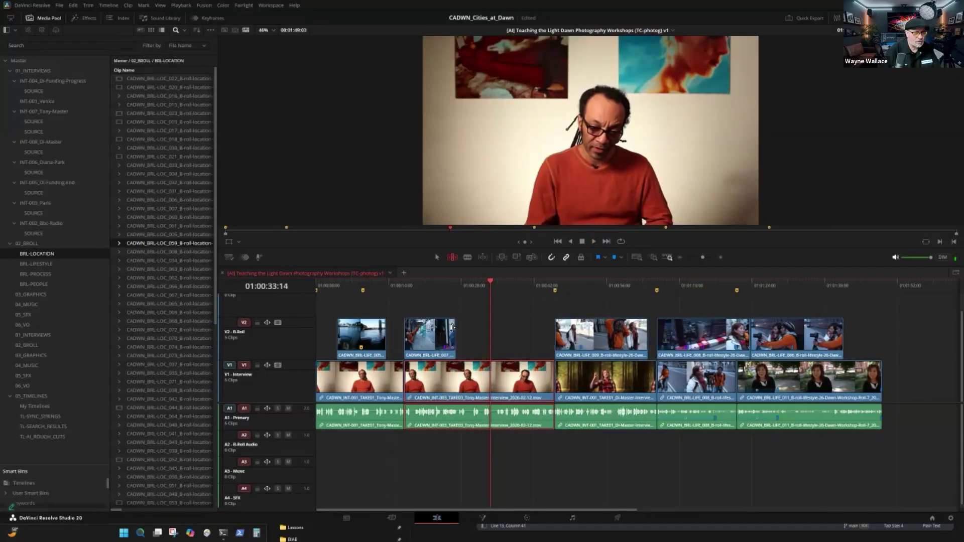
drag(483, 333, 555, 331)
drag(490, 288, 532, 288)
key(space)
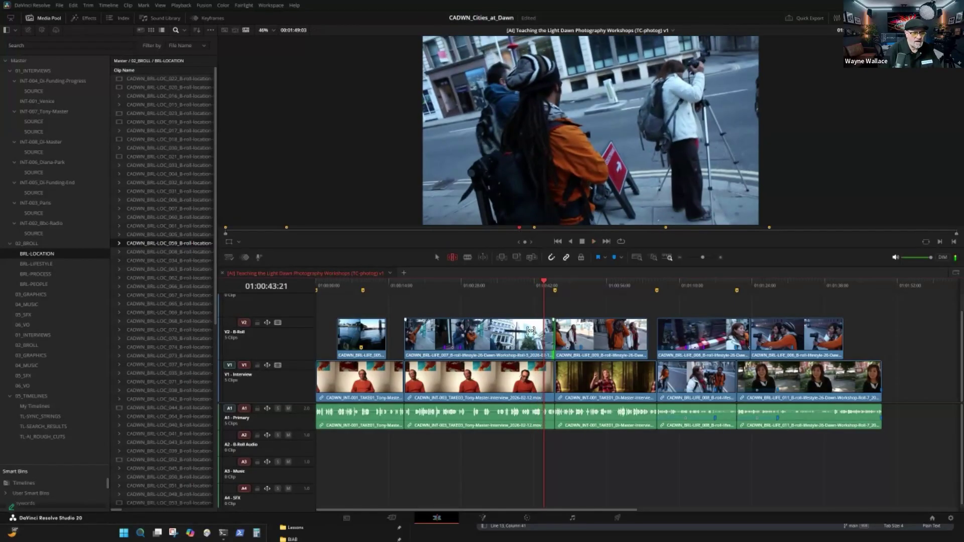
Step: Move the third V2 b-roll clip about 8 seconds earlier over the end of the second one and play across their cut
drag(552, 335, 521, 338)
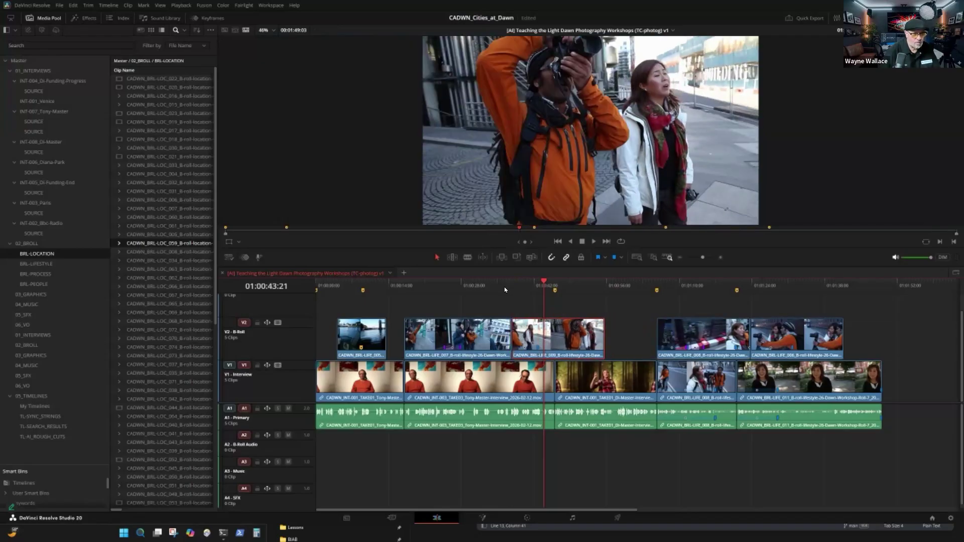
click(506, 286)
key(space)
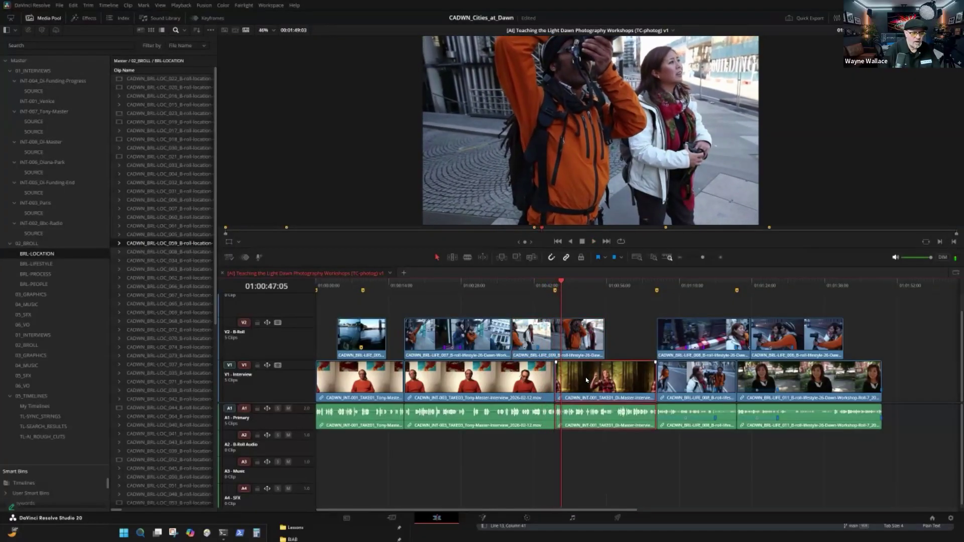
Step: Shift the third interview clip and everything after it 03:02 later, and extend the second interview clip's end to 01:00:46:13
key(alt+y)
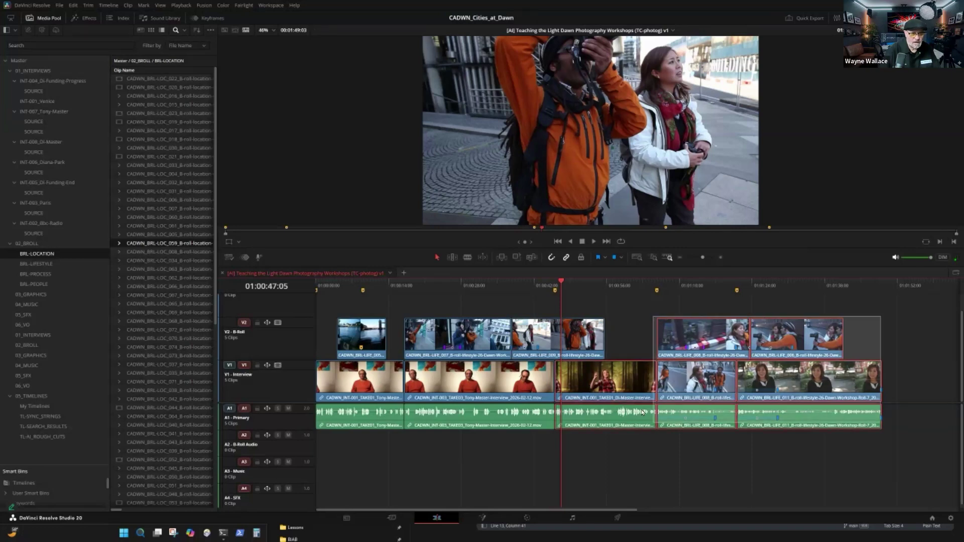
drag(630, 385, 648, 384)
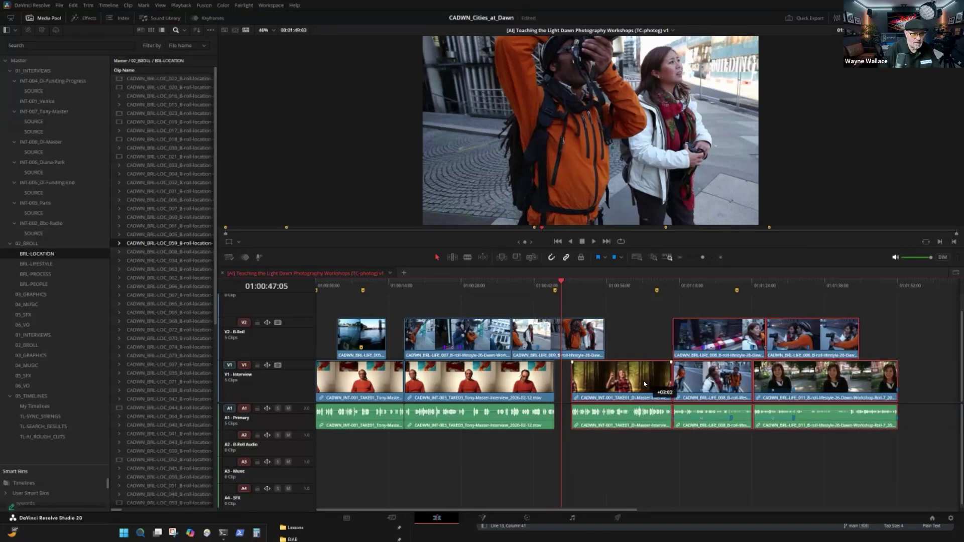
drag(555, 376, 610, 371)
key(ctrl+equal)
key(ctrl+equal)
key(ctrl+equal)
Step: Extend the start of the third interview clip by about 1 second and move it against the end of the second interview clip
drag(720, 369, 684, 374)
click(685, 292)
key(space)
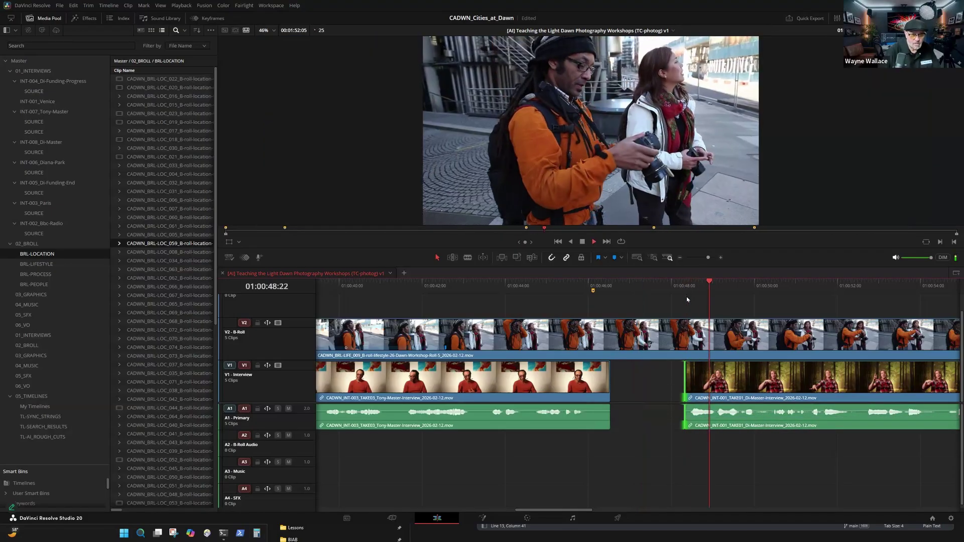
drag(706, 377, 630, 382)
click(661, 337)
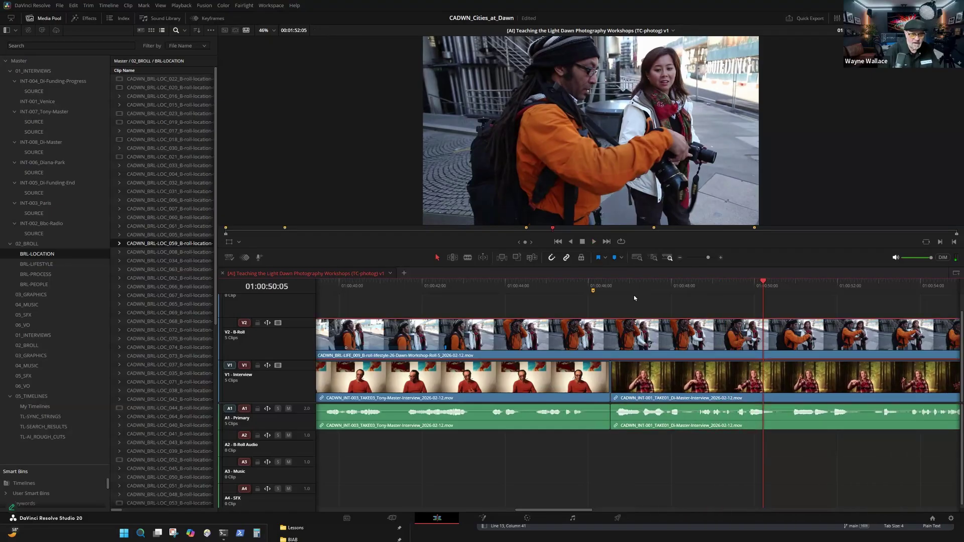
click(609, 287)
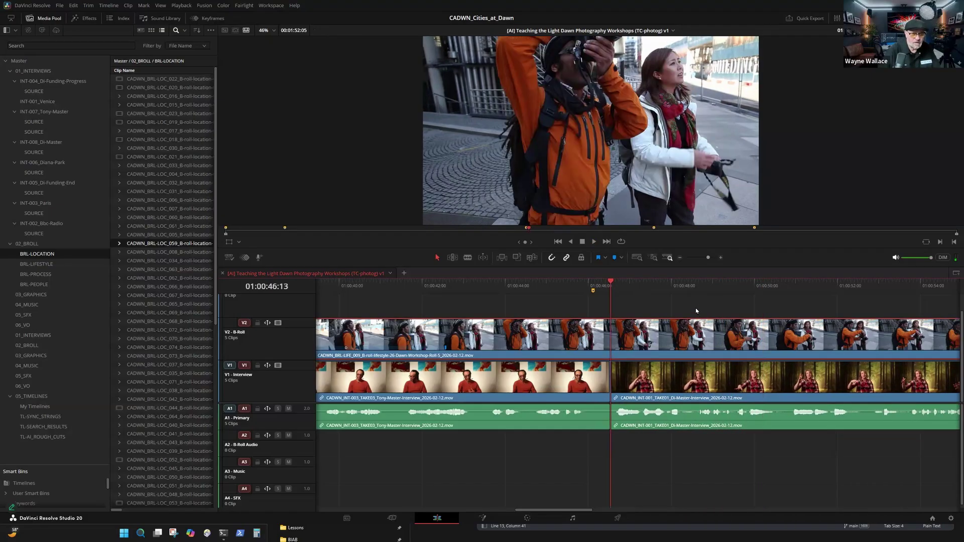
Step: Trim the third V2 b-roll clip's end to about 2 seconds past the cut to the third interview clip, reviewing the transition
key(shift+z)
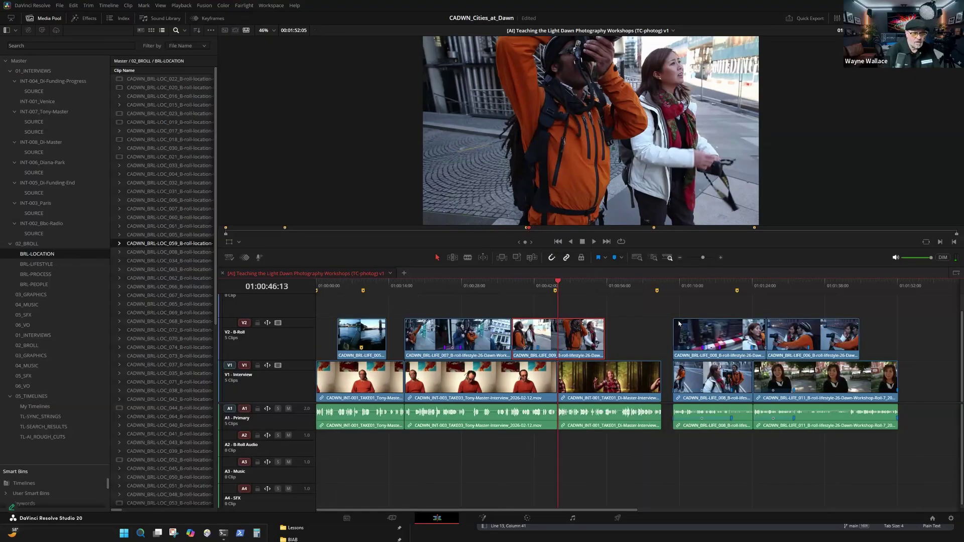
drag(603, 336, 556, 337)
click(510, 285)
key(space)
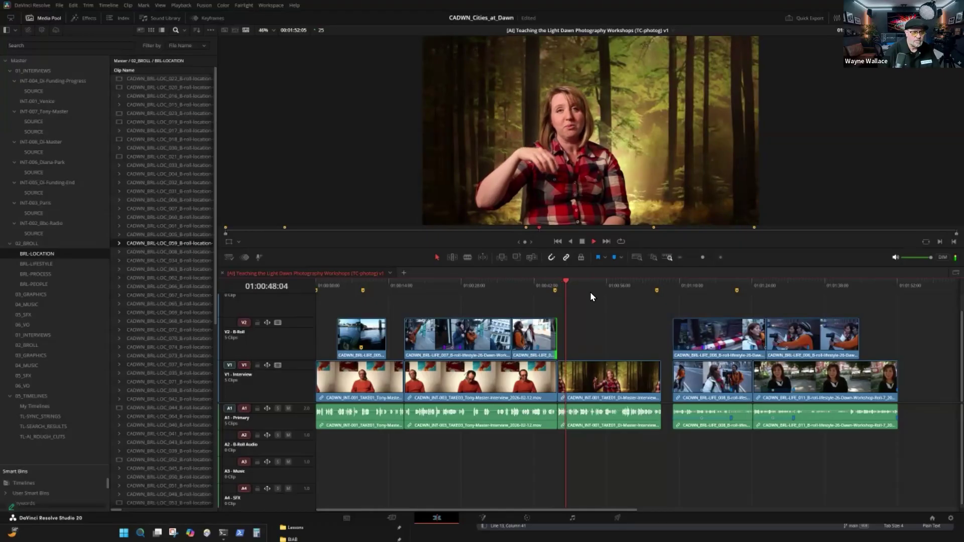
key(space)
drag(558, 330, 567, 330)
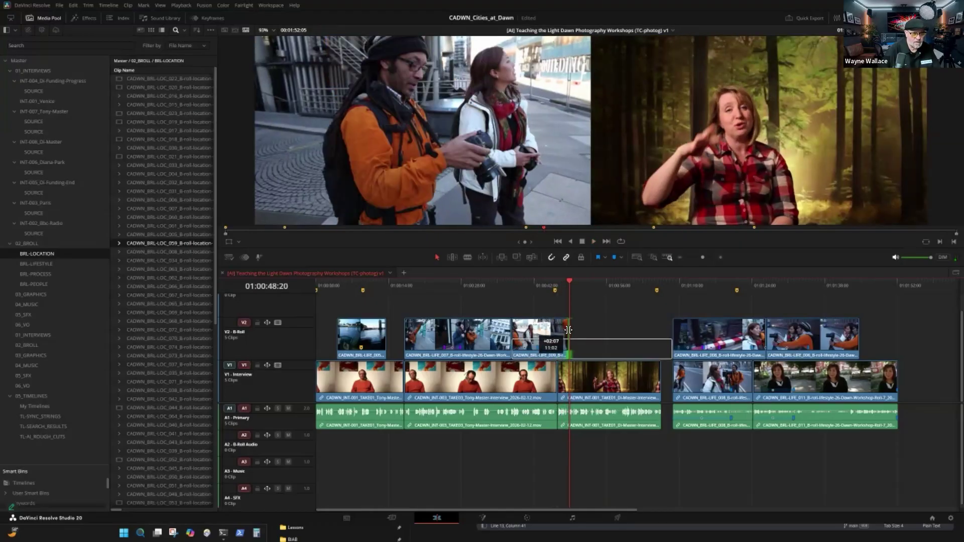
drag(567, 330, 568, 330)
click(539, 285)
key(space)
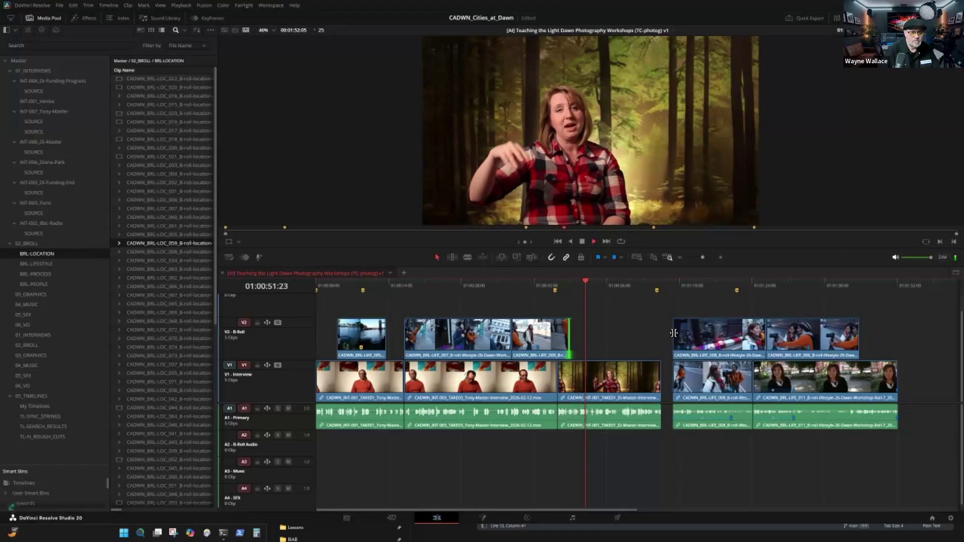
Step: Close the gap after the third interview clip with the fourth and fifth V1 clips, and move their V2 b-roll clips about 4 seconds earlier
drag(812, 470, 744, 374)
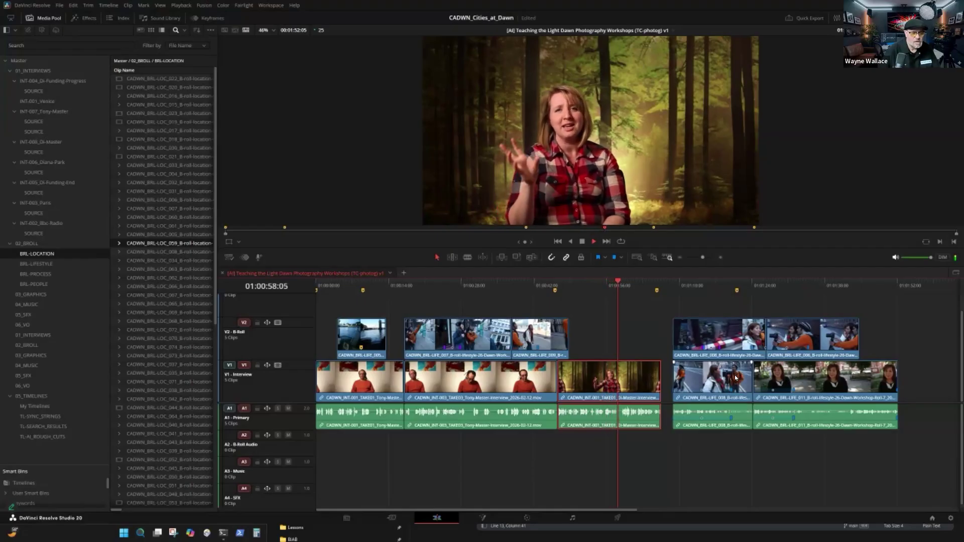
key(space)
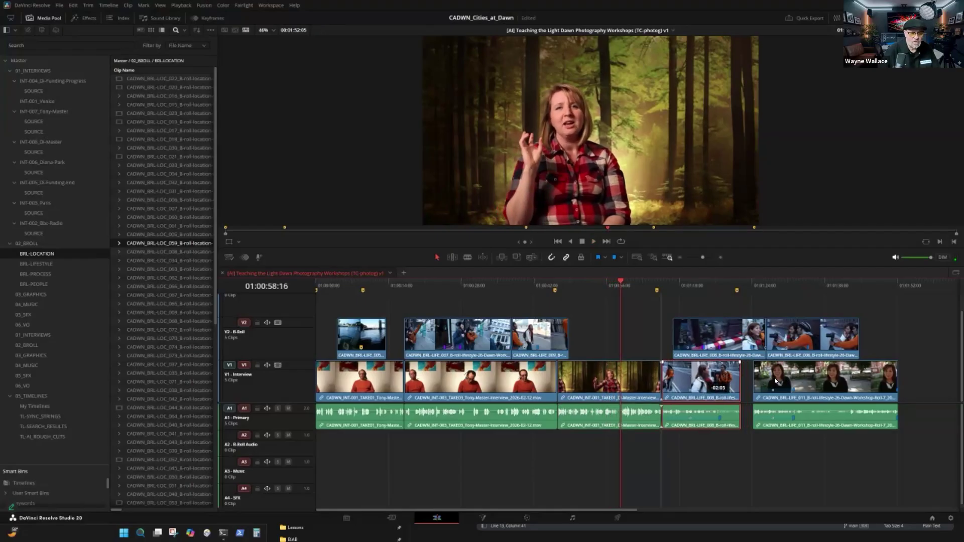
drag(772, 380, 761, 380)
drag(747, 344, 736, 344)
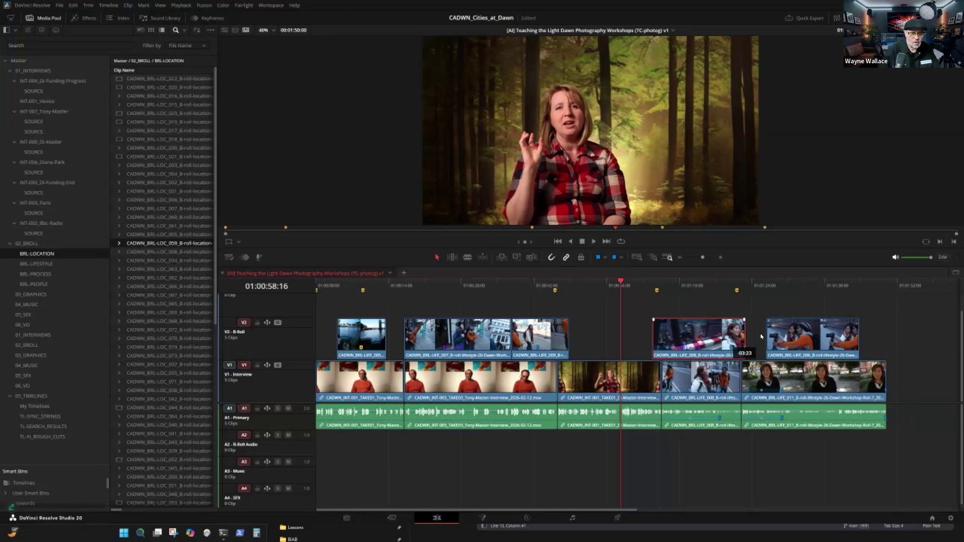
drag(779, 336, 760, 338)
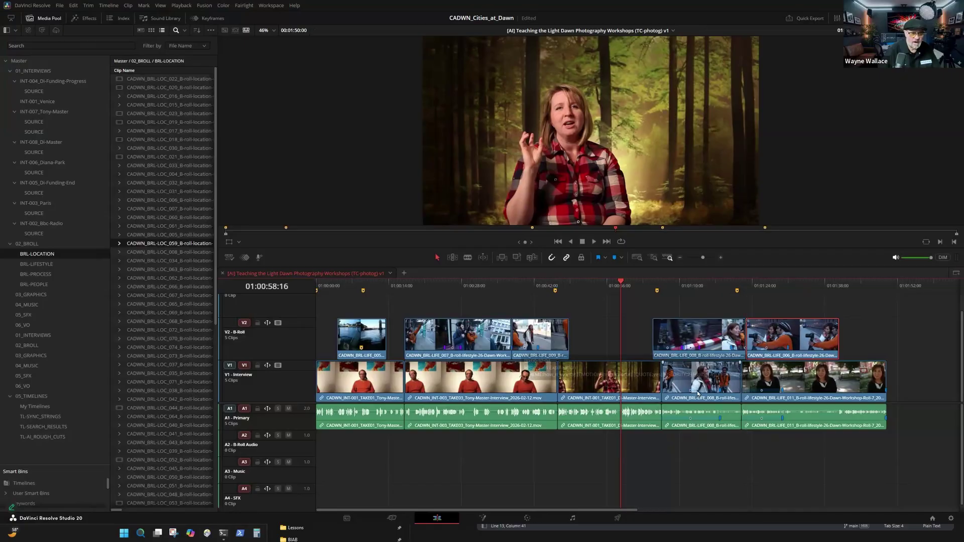
Step: Review the fourth V2 b-roll clip, including in full screen, and shorten its end to the cut between the fourth and fifth V1 clips
click(658, 288)
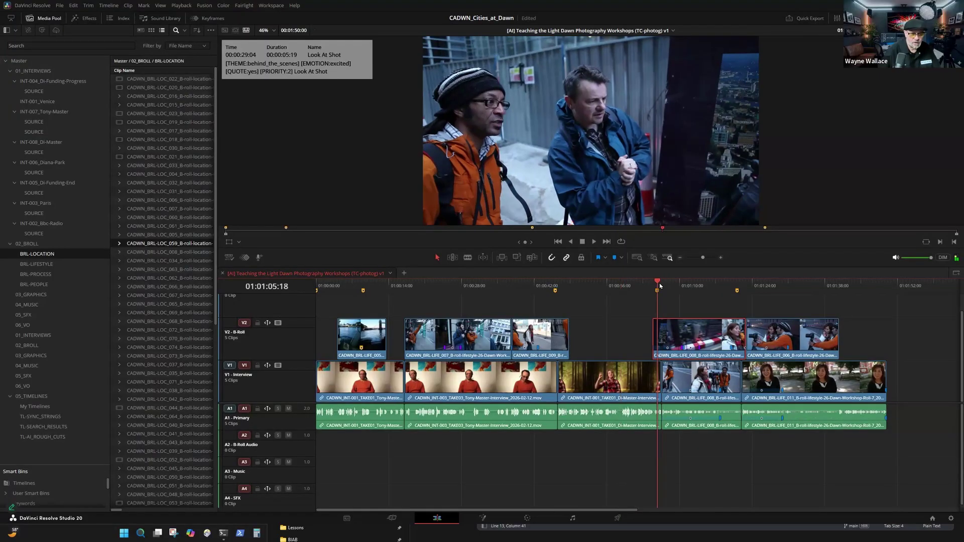
key(space)
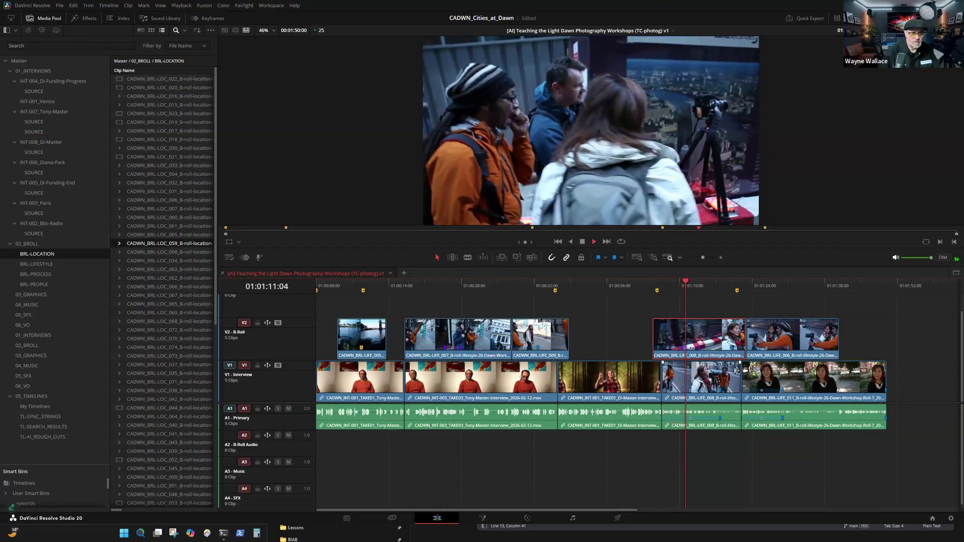
key(space)
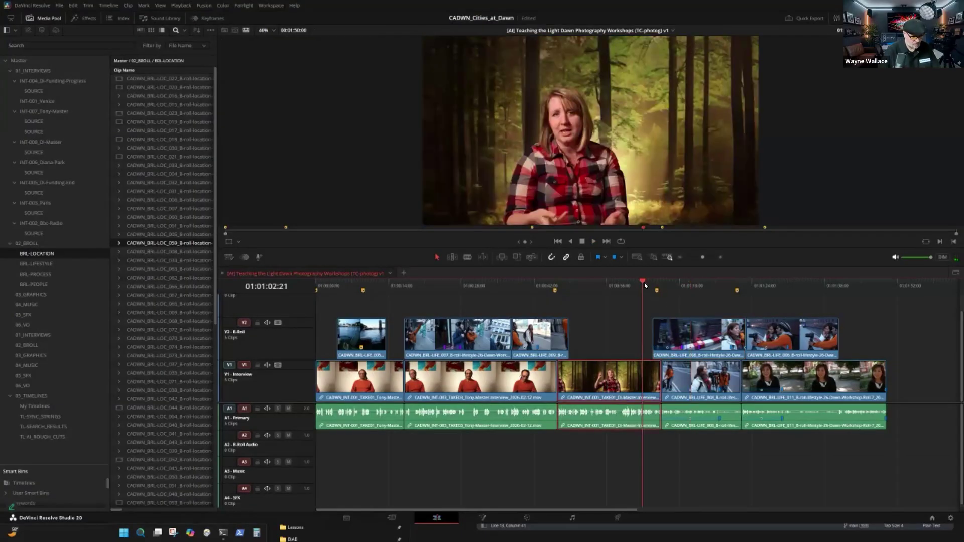
key(p)
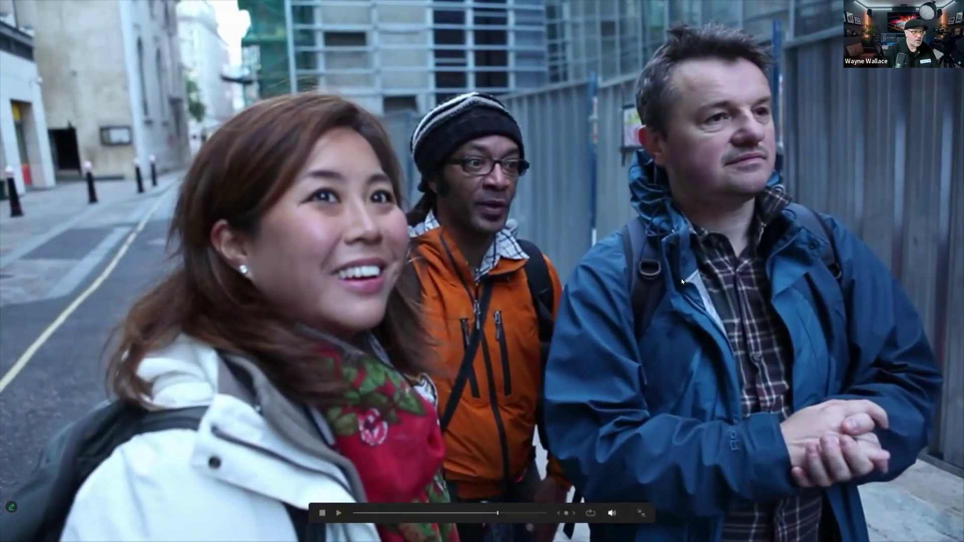
key(Escape)
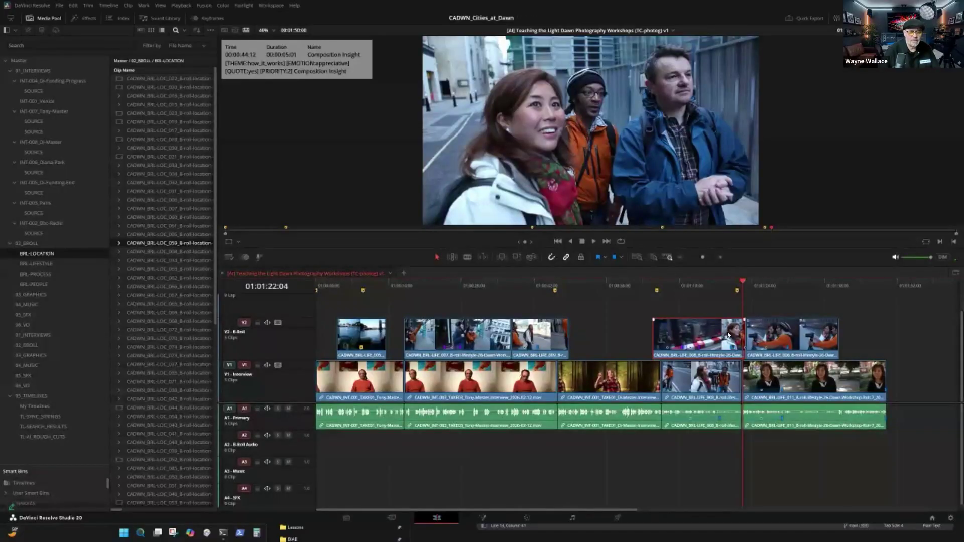
drag(737, 331, 741, 331)
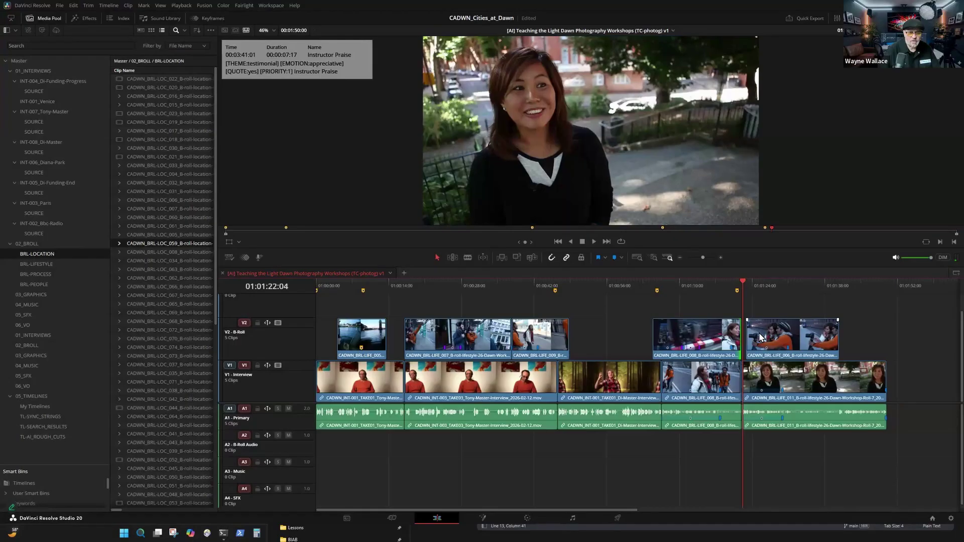
key(space)
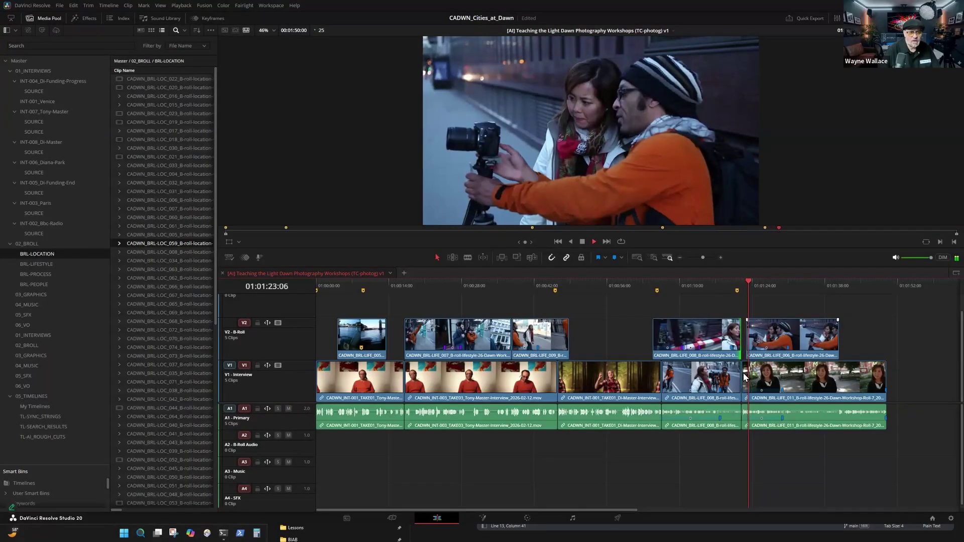
Step: Shorten the fourth V1 clip's end by about 2 seconds and move the fourth V2 b-roll clip earlier so both end together
click(715, 283)
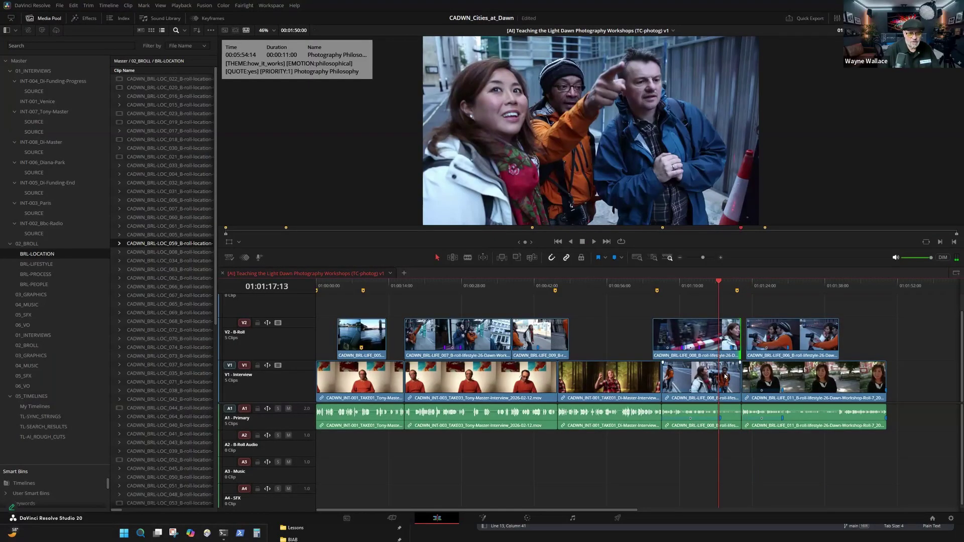
key(space)
click(716, 330)
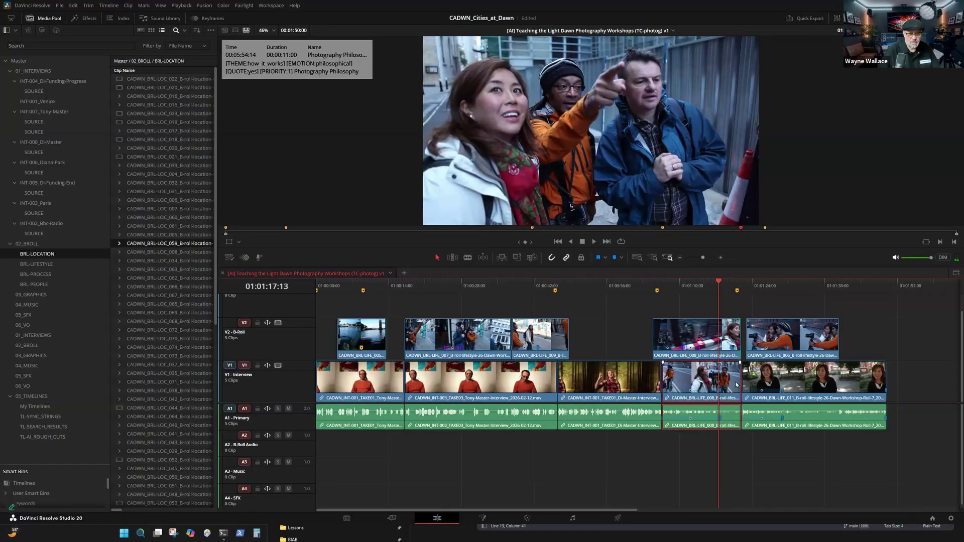
drag(735, 381, 731, 381)
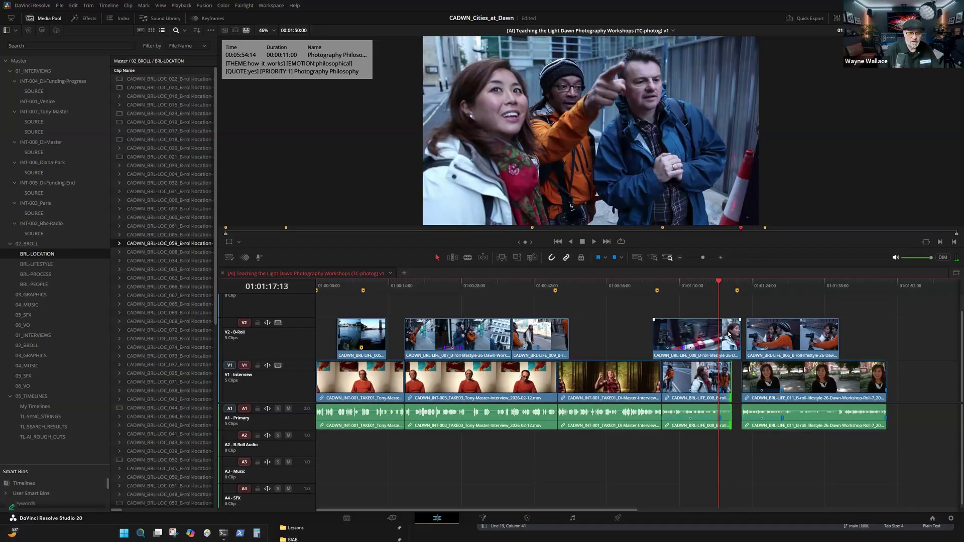
drag(729, 334, 722, 335)
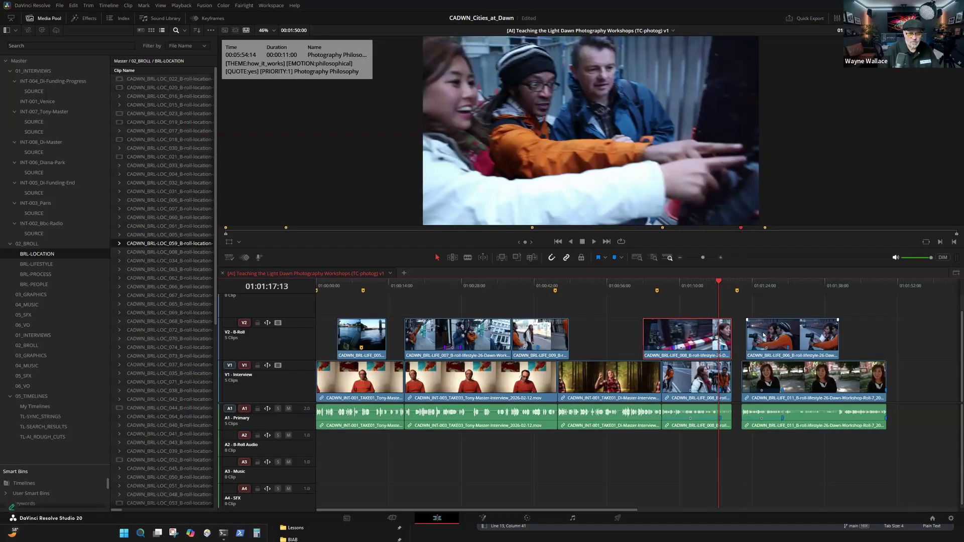
Step: Move the fifth V1 clip 01:20 earlier to close the gap, and place the start of the last V2 b-roll clip at 01:01:27:03
drag(771, 385, 761, 387)
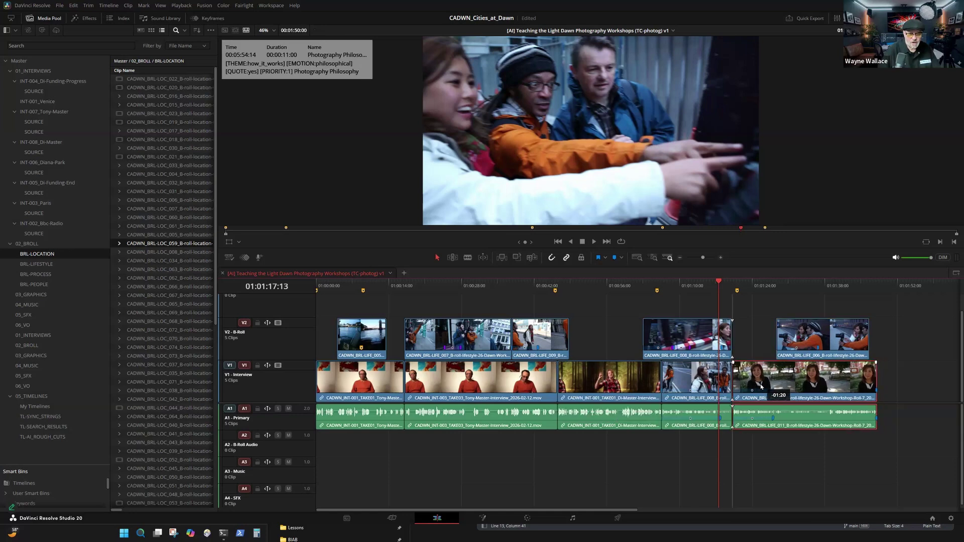
key(space)
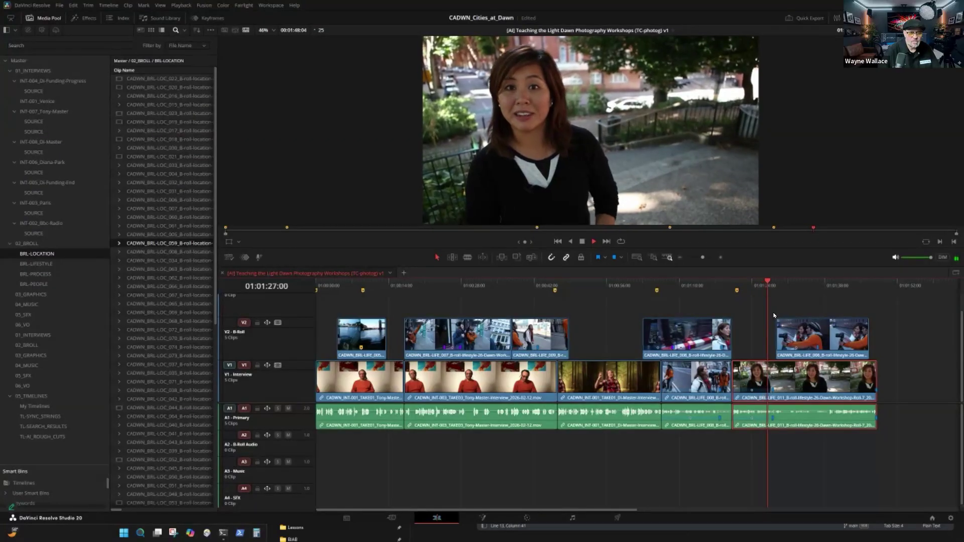
click(765, 286)
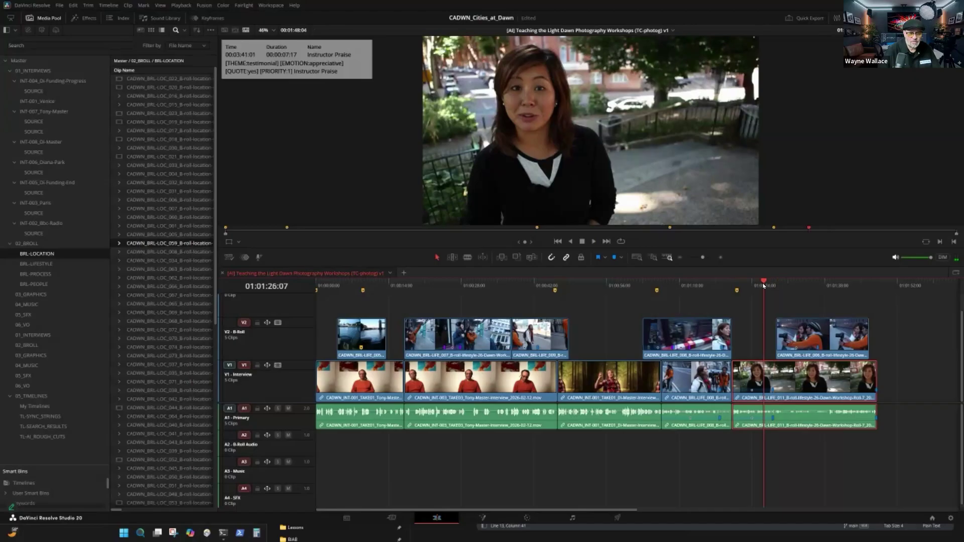
click(757, 285)
key(space)
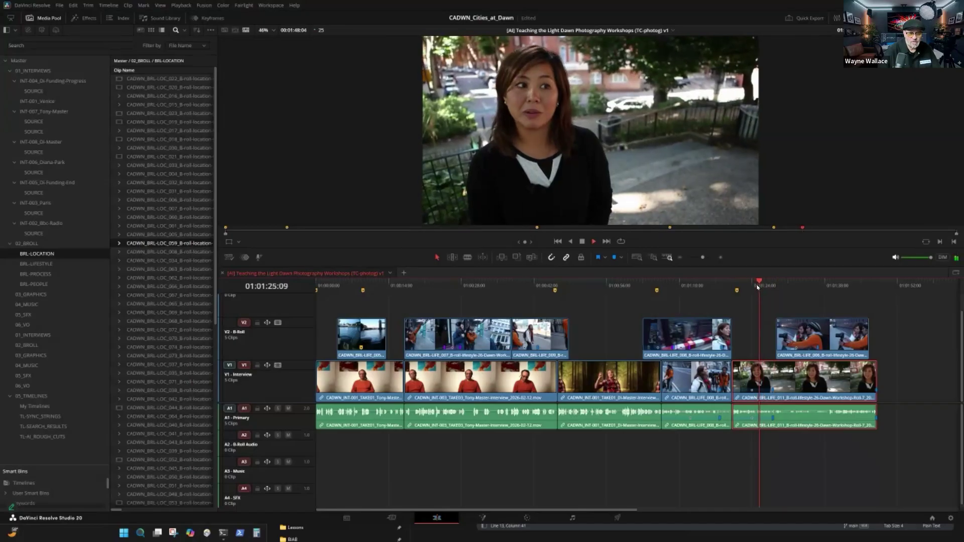
key(space)
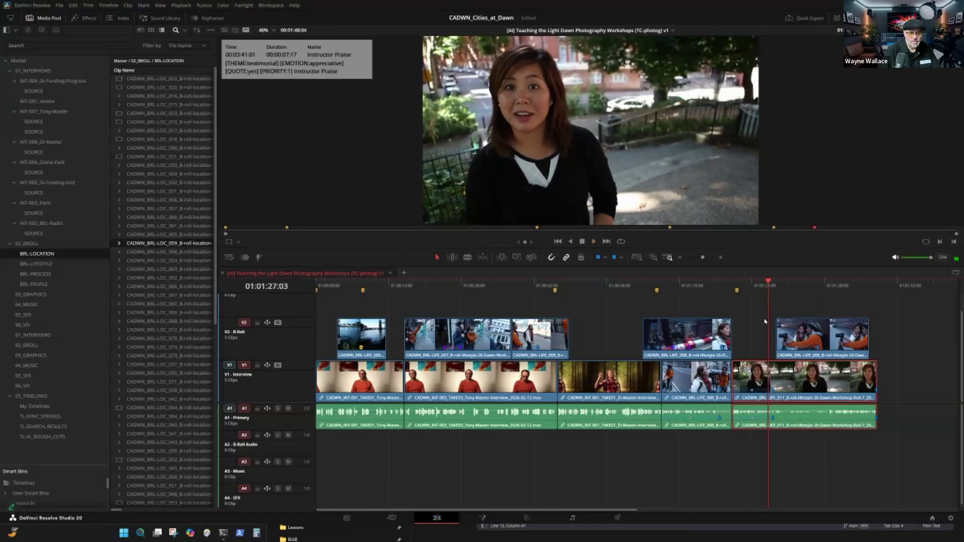
drag(789, 329, 778, 334)
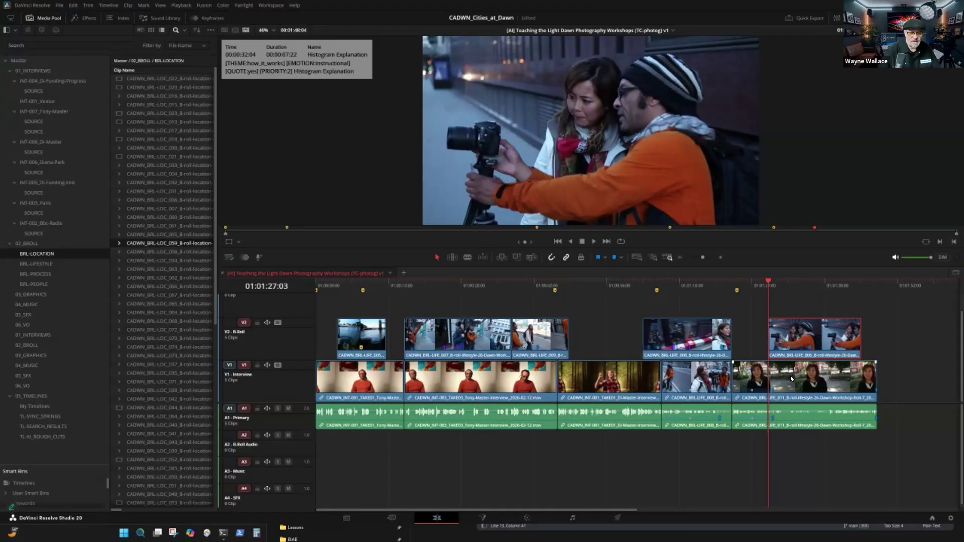
Step: Play the start of the last V2 b-roll clip from 01:01:27:03 to check its timing against the interview
key(ctrl+equal)
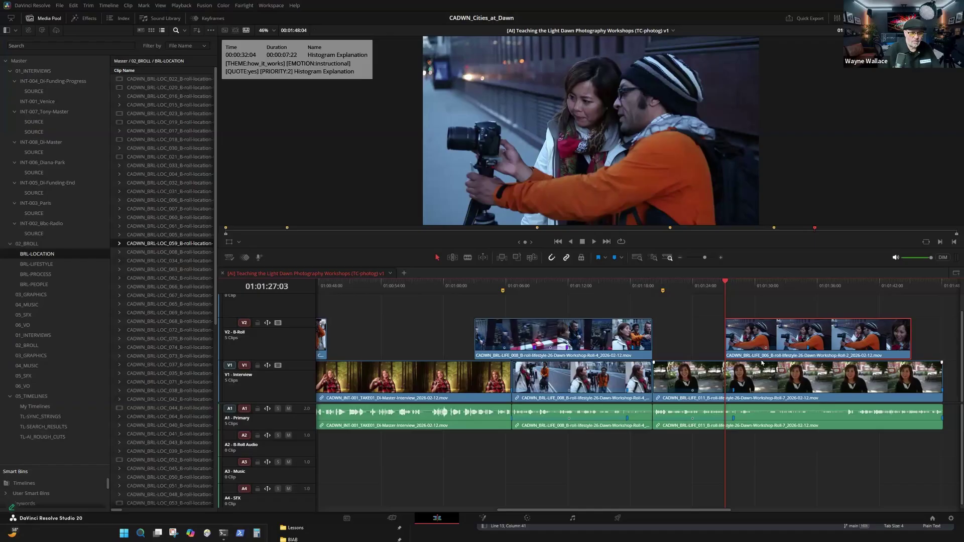
key(ctrl+equal)
key(space)
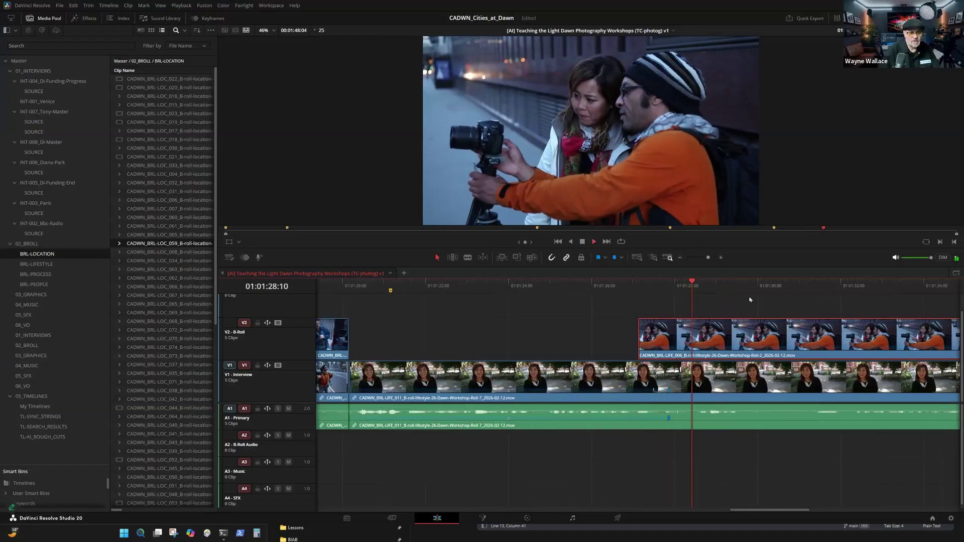
key(space)
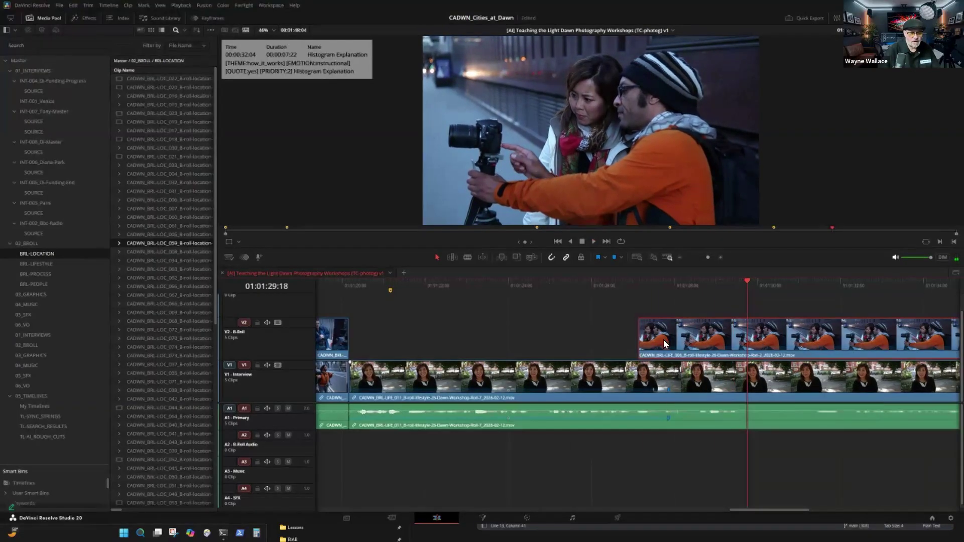
Step: Split the fifth V1 interview clip and its linked audio at 01:01:27:03, where the last V2 b-roll clip starts
click(639, 293)
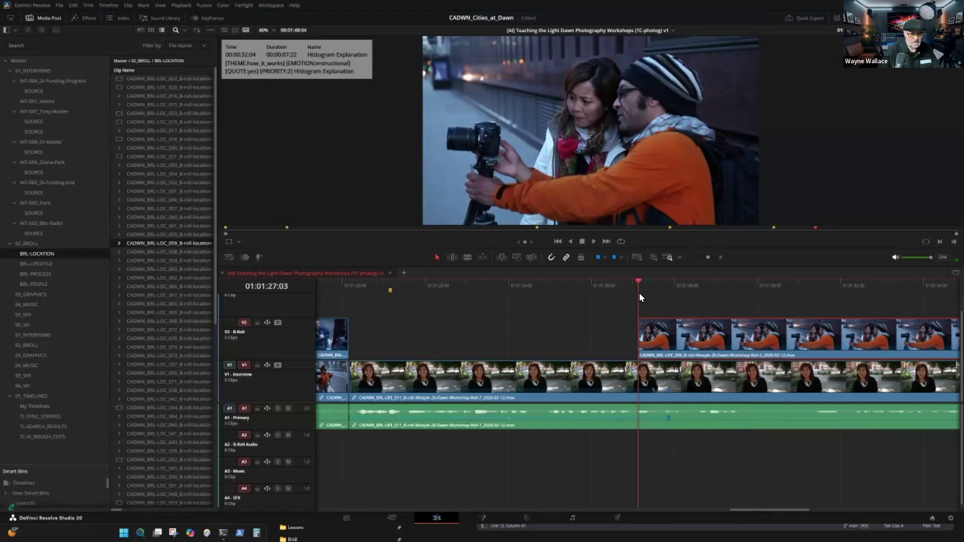
click(662, 383)
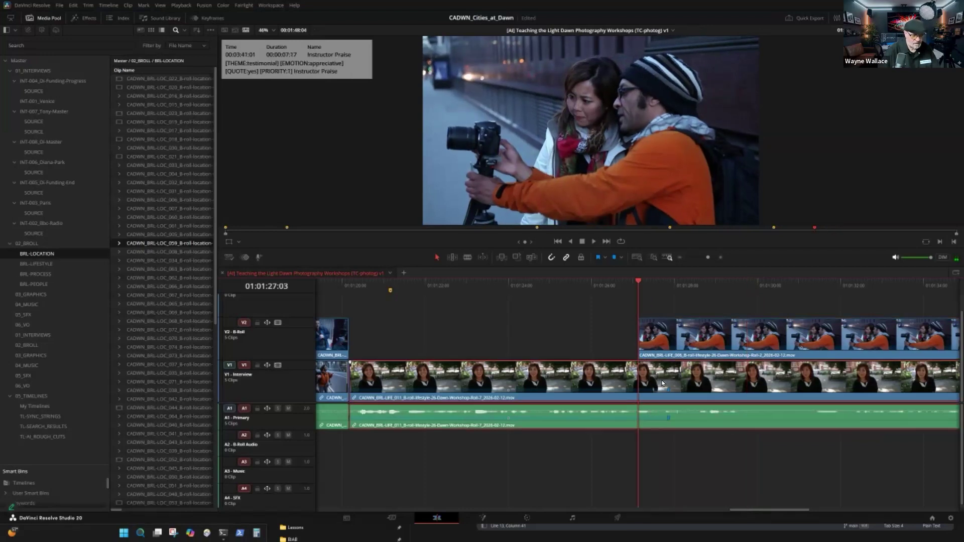
click(655, 382)
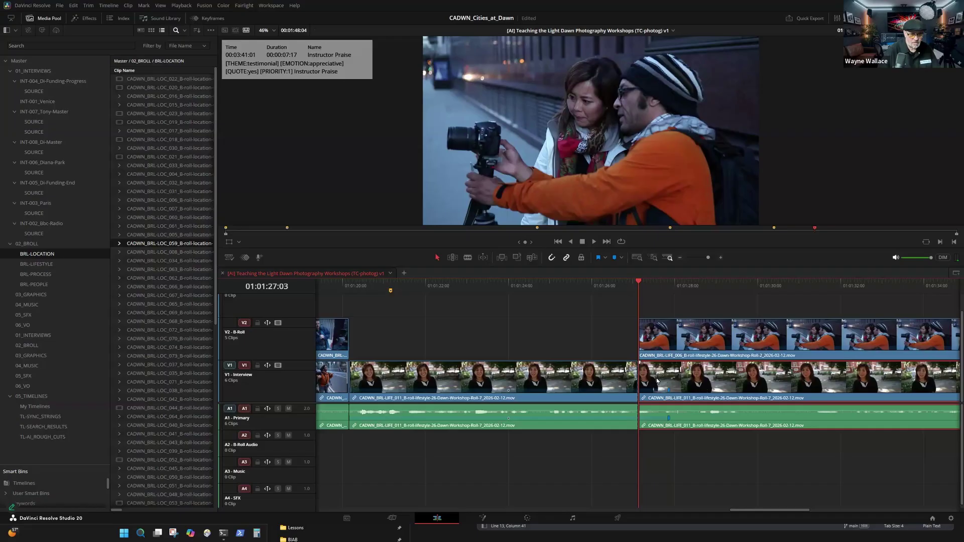
Step: Ripple-trim the start of the last V1 interview segment, removing the portion from 01:01:27:03 to 01:01:28:13
key(space)
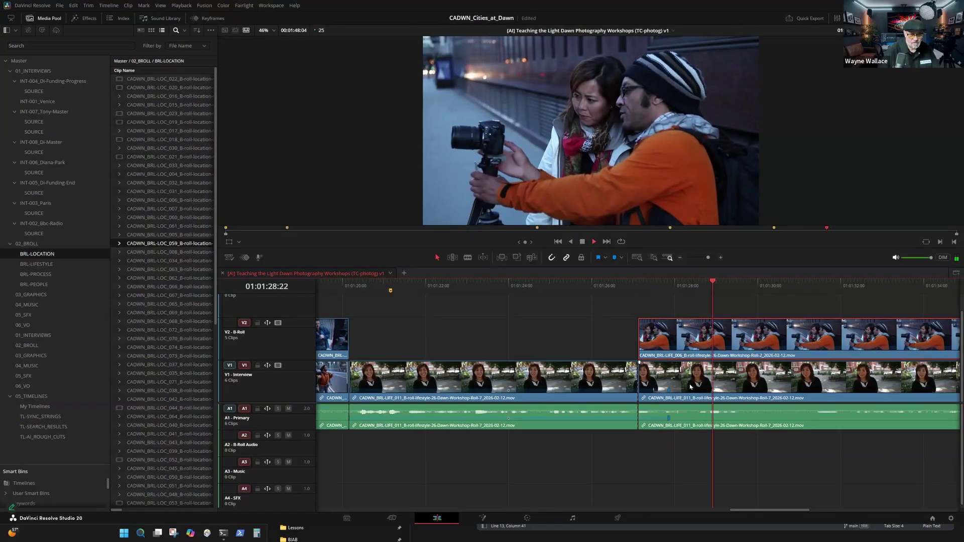
click(706, 288)
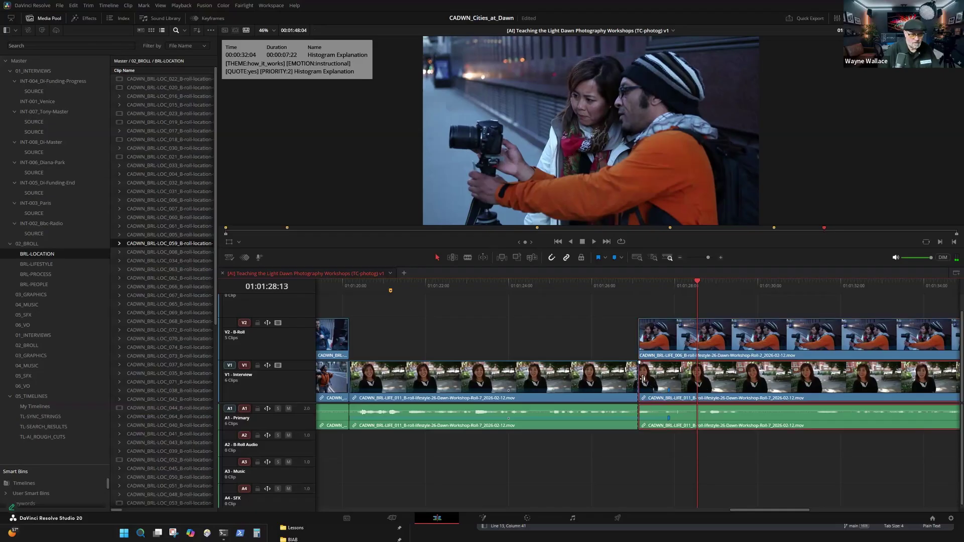
mouse_move(645, 380)
mouse_down()
mouse_move(711, 382)
mouse_move(657, 380)
mouse_up()
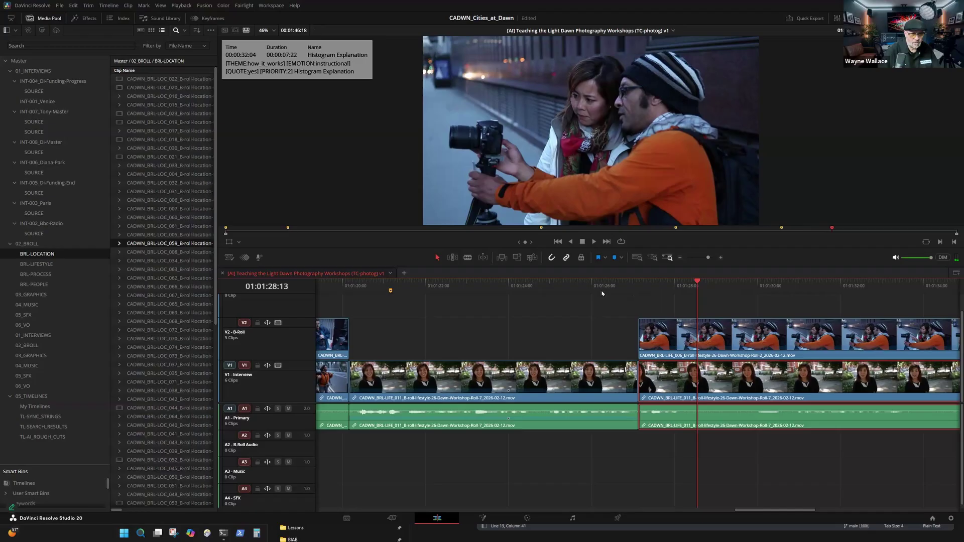
Step: End the last V2 b-roll clip and the last V1 interview clip at 01:01:29:18, deleting the leftover interview segment after that point
click(602, 293)
key(space)
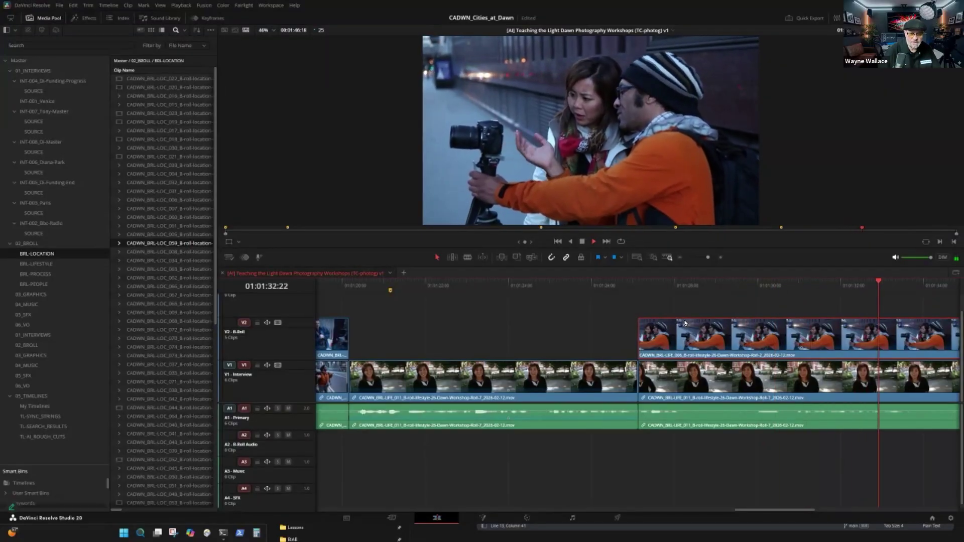
drag(734, 289, 747, 288)
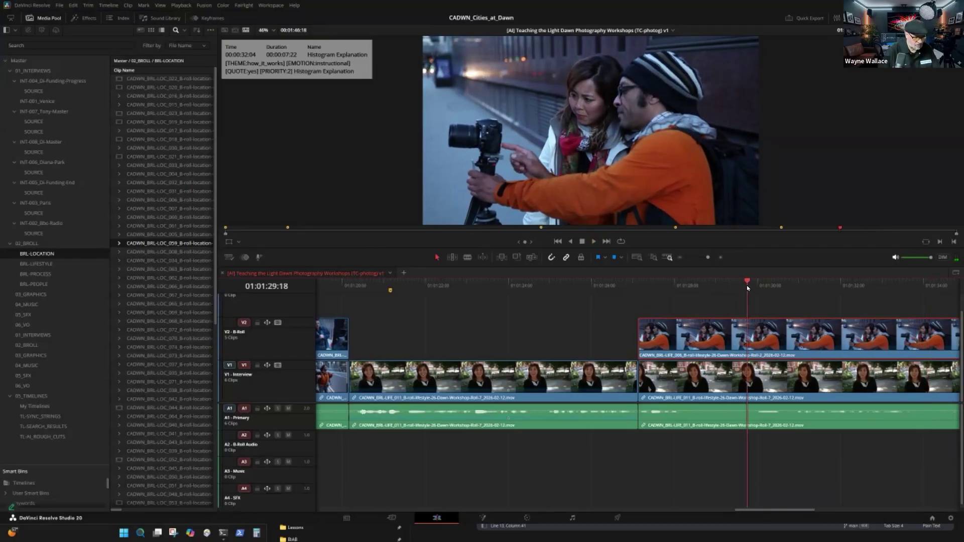
key(ctrl+z)
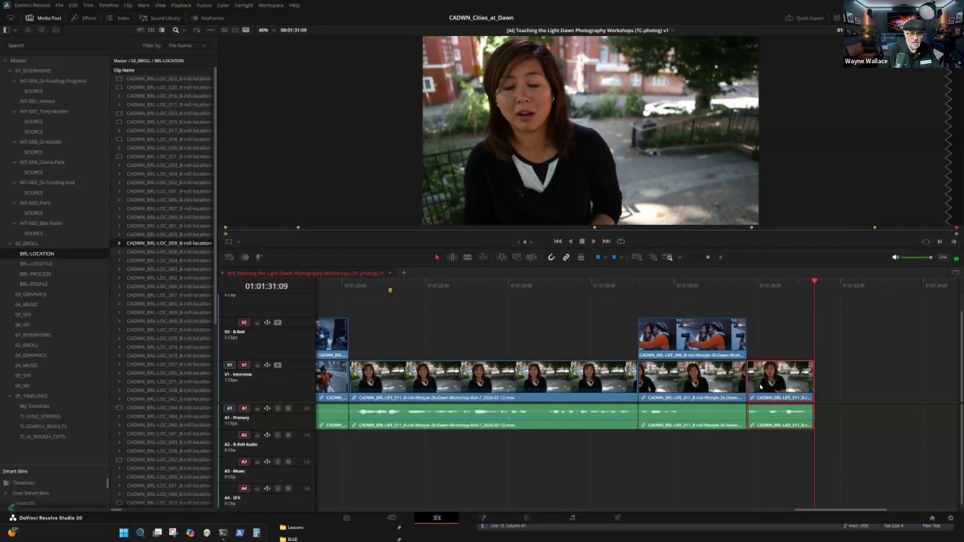
key(Delete)
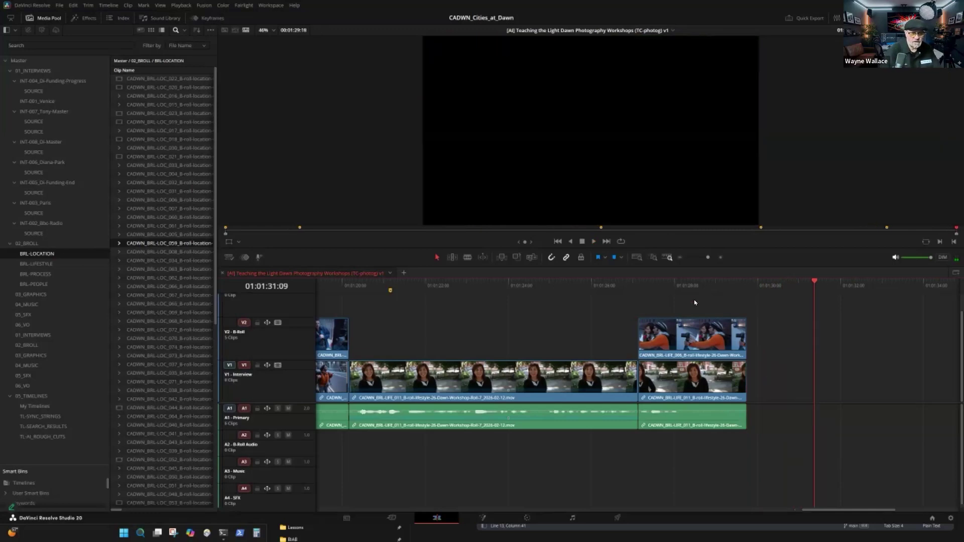
click(639, 258)
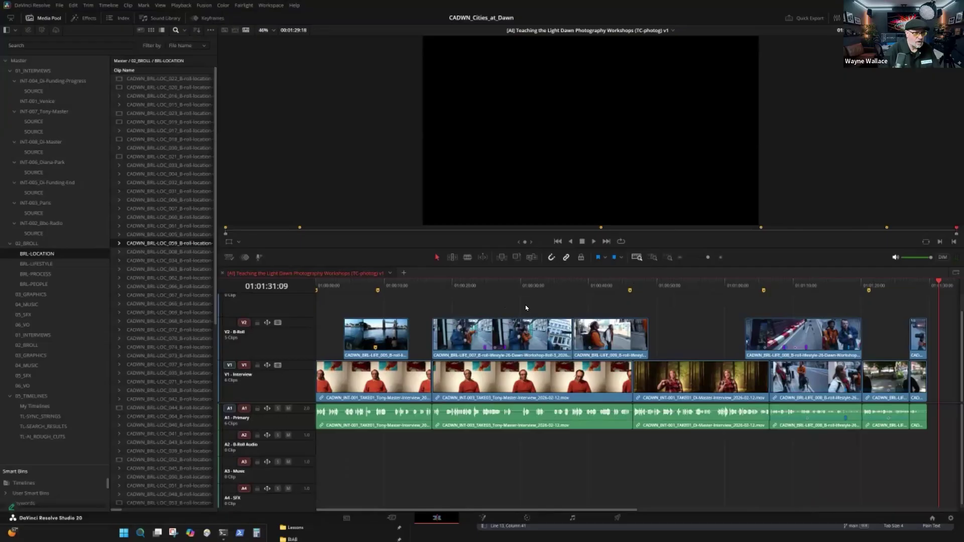